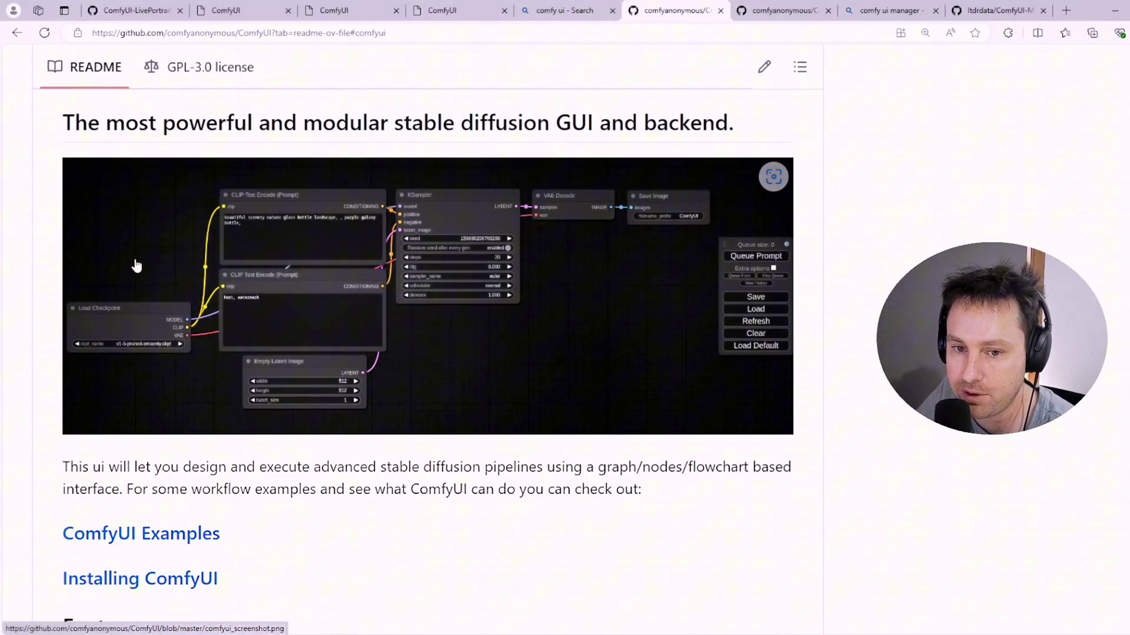
- Search the Custom Nodes Manager for 'live portrait' and tick the installed ComfyUI-LivePortraitKJ entry
scroll(136, 266, "up", 5)
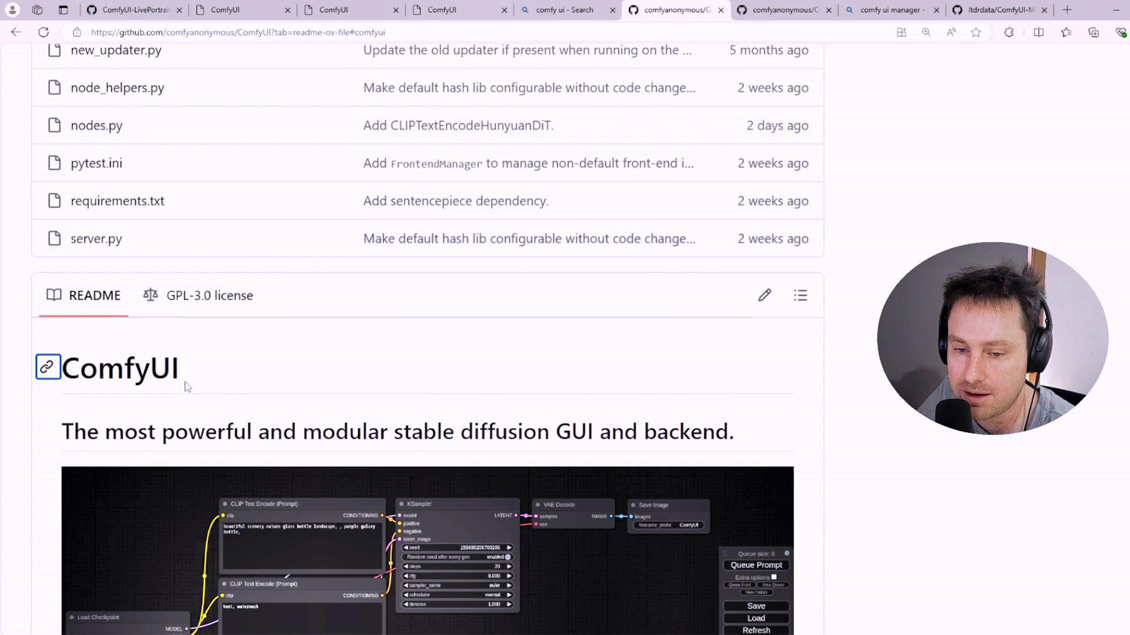
left_click_drag(395, 434, 734, 435)
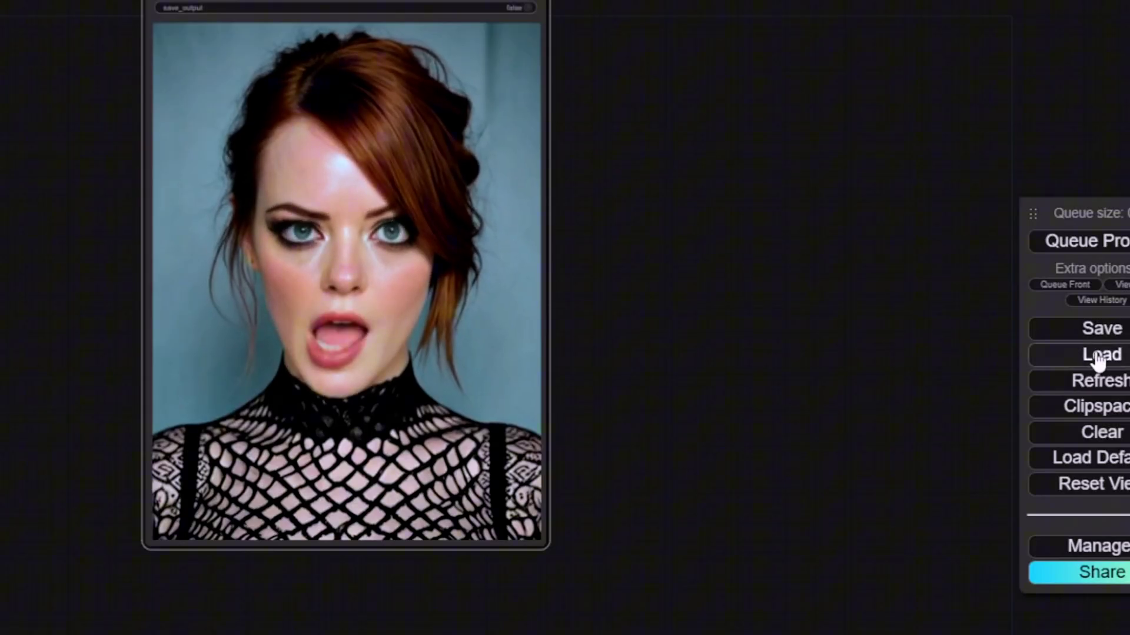
left_click(1074, 548)
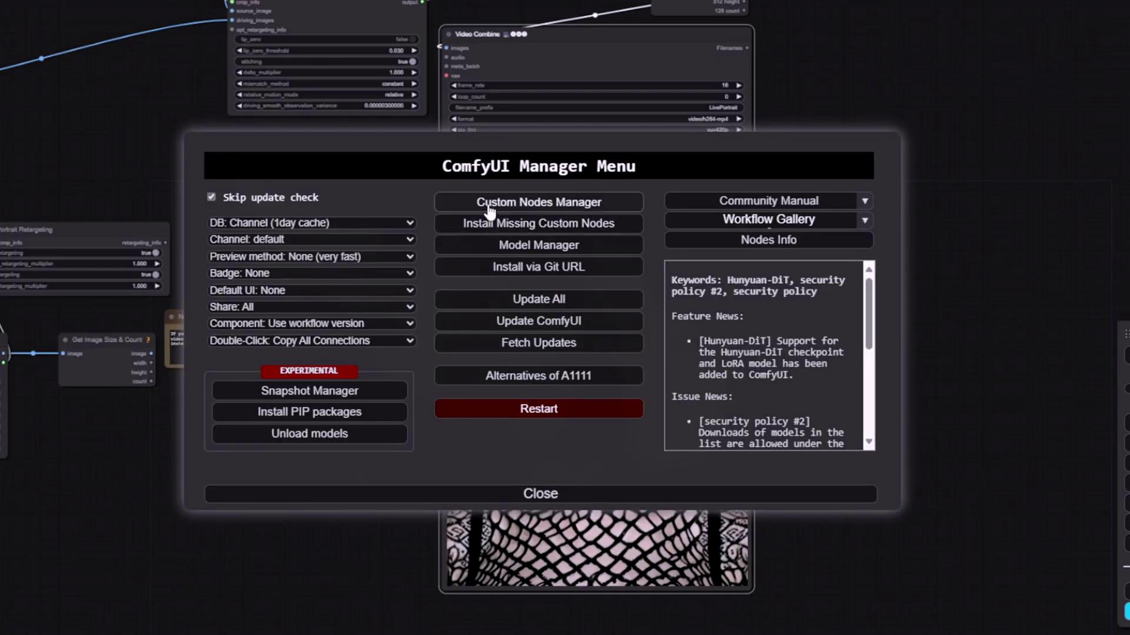
left_click(494, 206)
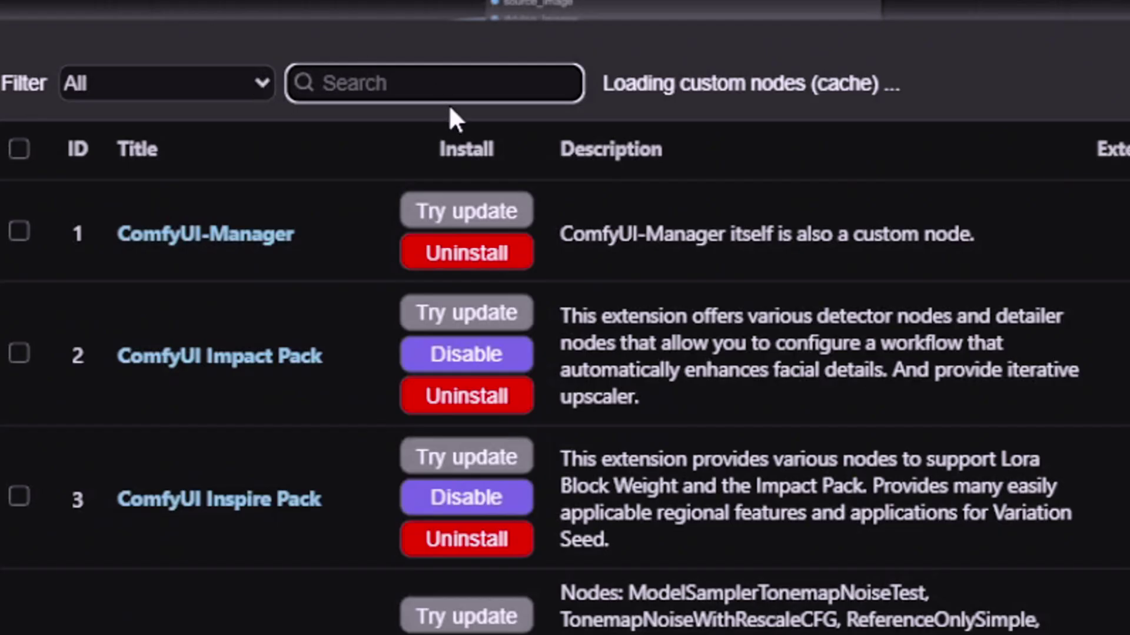
type("live portrait")
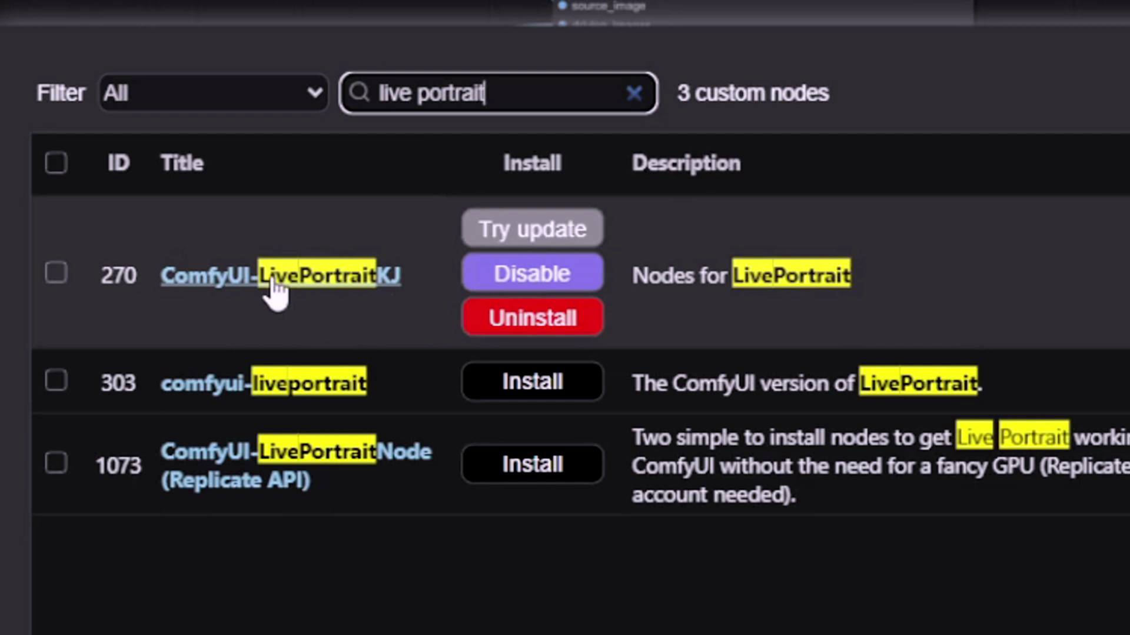
left_click(52, 276)
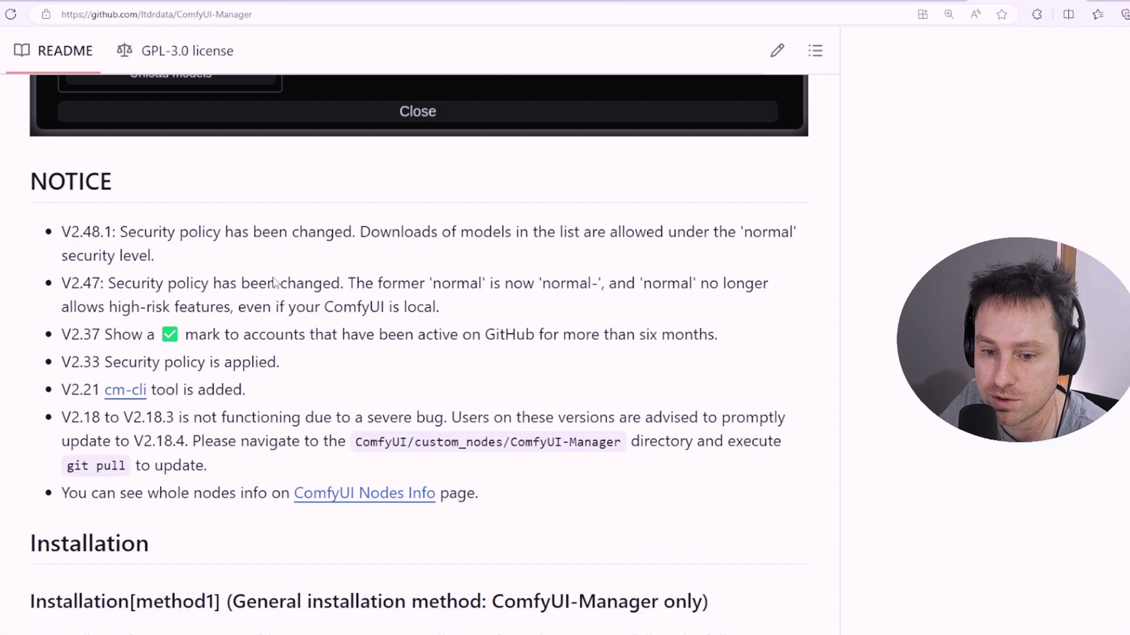
- Scroll the README to Installation, highlight 'custom_nodes', and bring the custom_nodes folder window forward
scroll(164, 396, "down", 5)
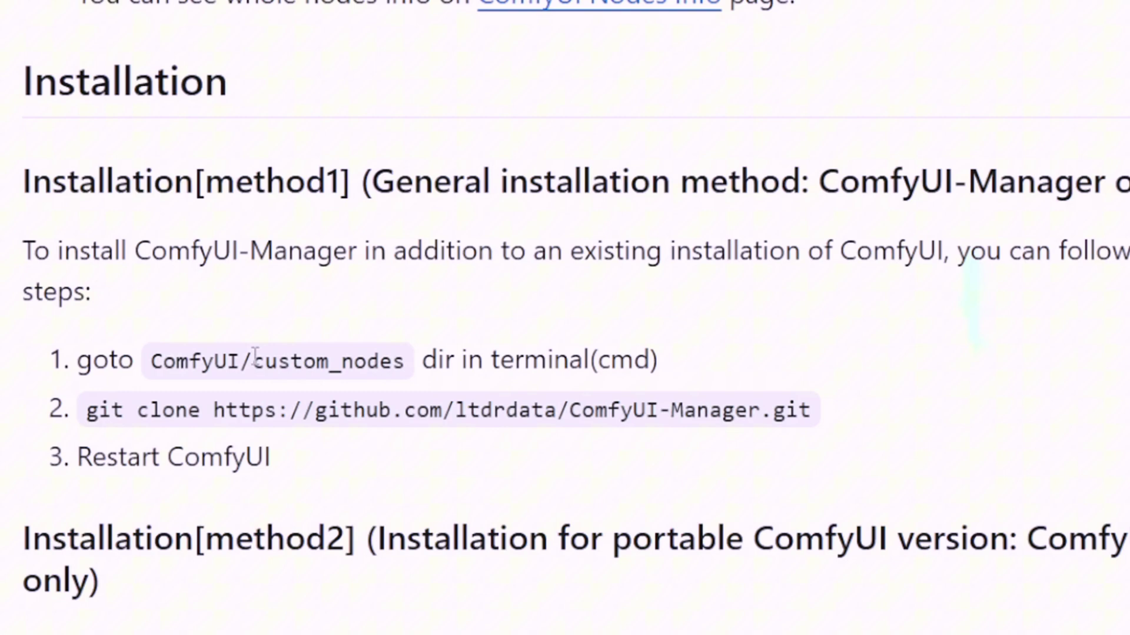
left_click_drag(255, 359, 409, 361)
mouse_move(849, 634)
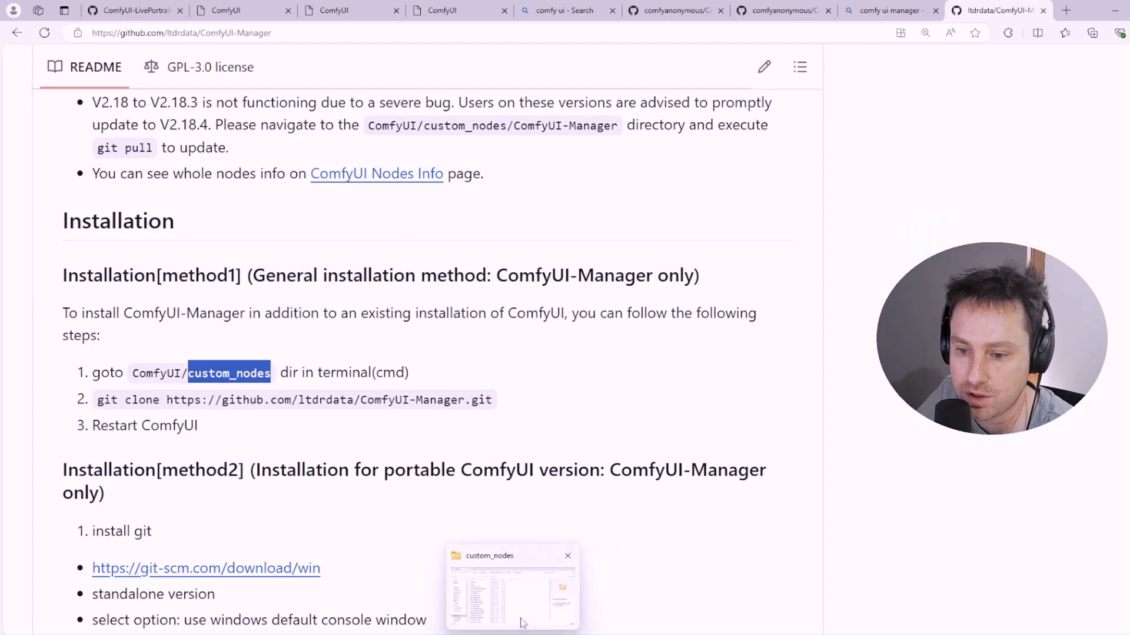
left_click(521, 622)
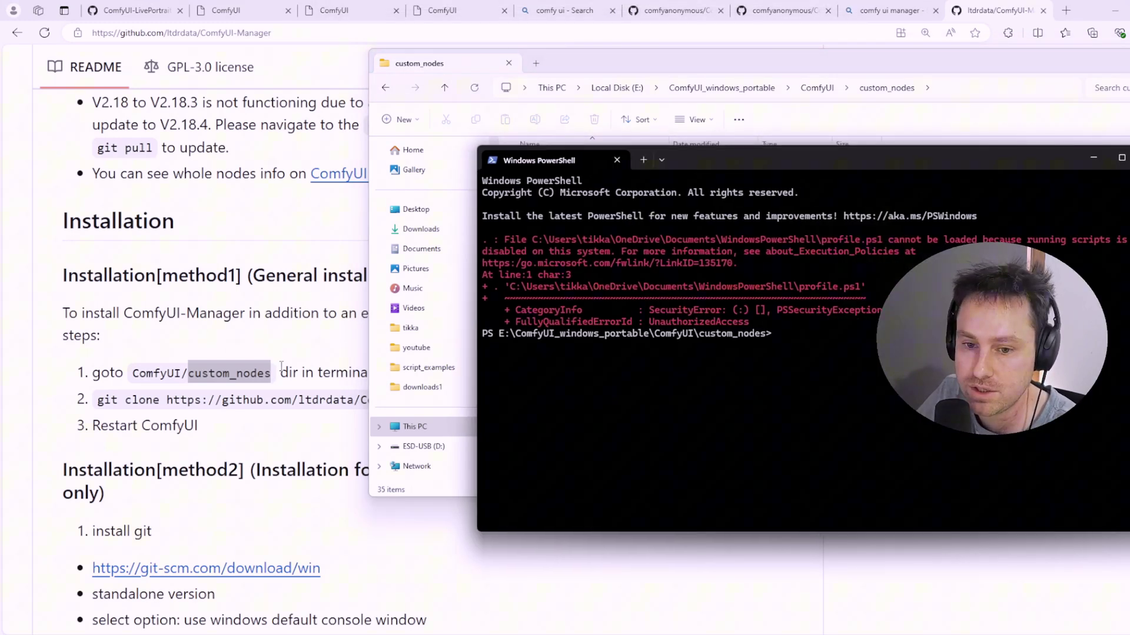
- Run the ComfyUI-Manager git clone in PowerShell and highlight ComfyUI-Manager in the 'already exists' error
left_click(272, 433)
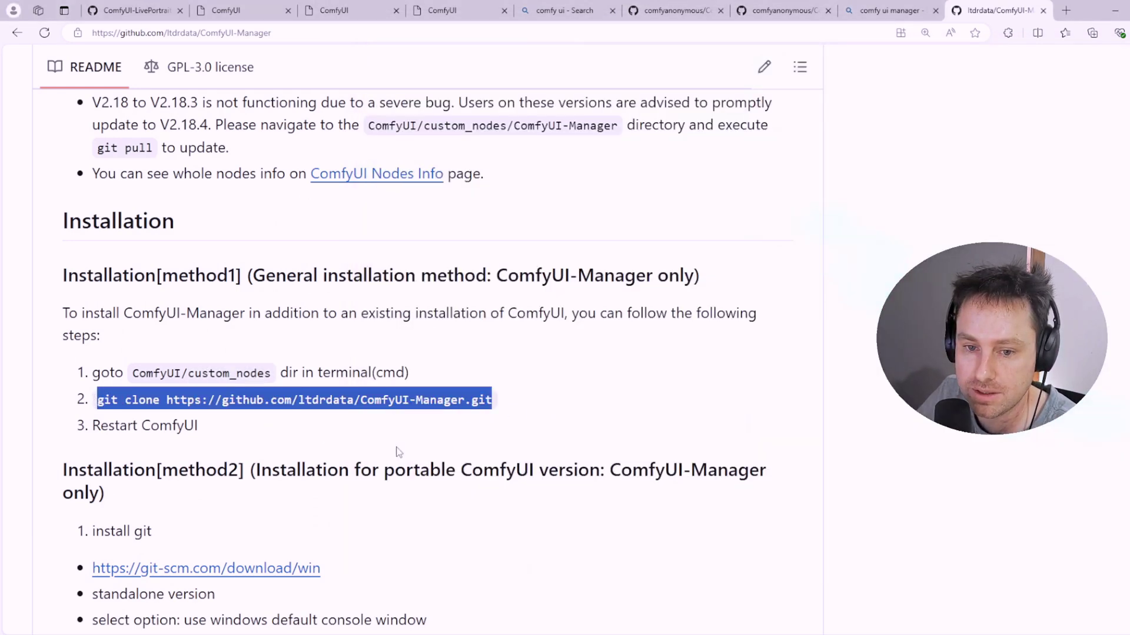
left_click(801, 582)
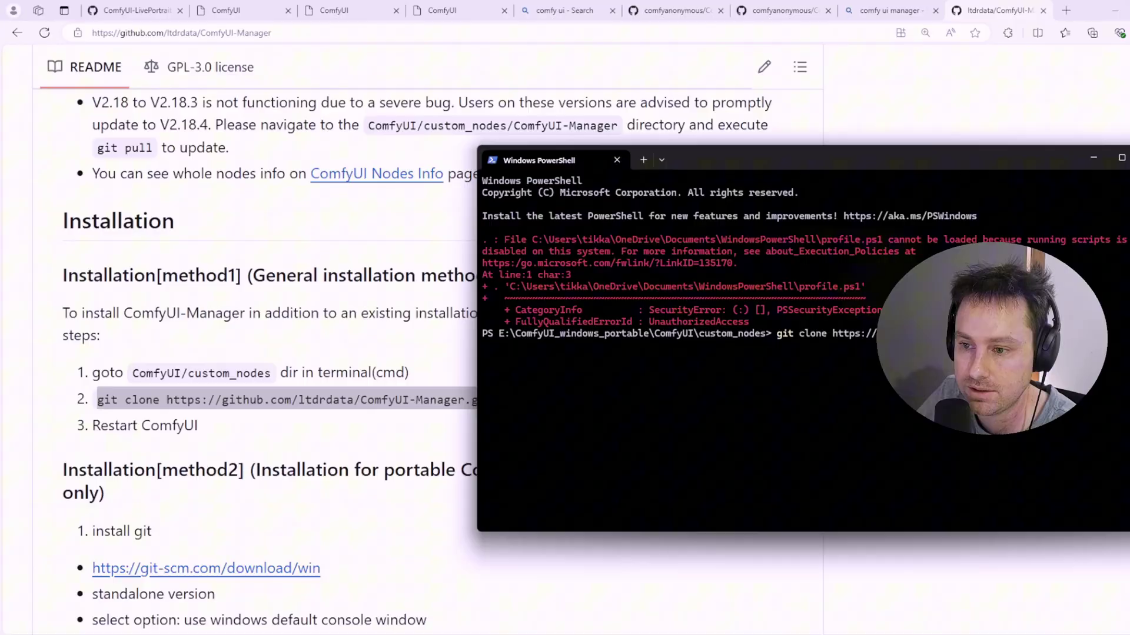
key("Return")
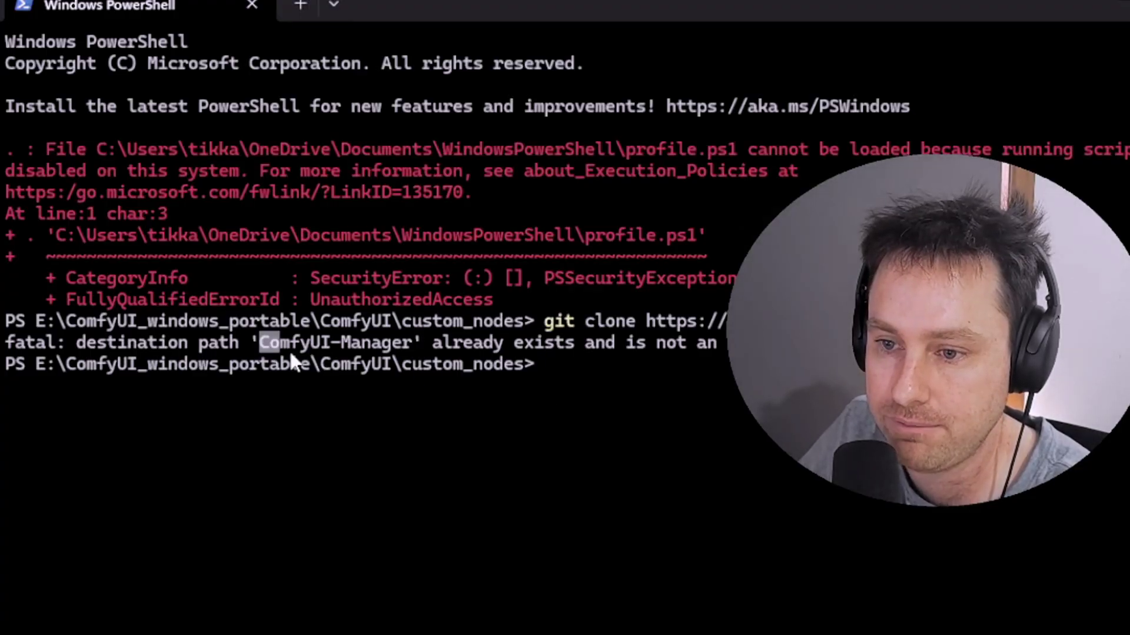
left_click_drag(290, 354, 412, 343)
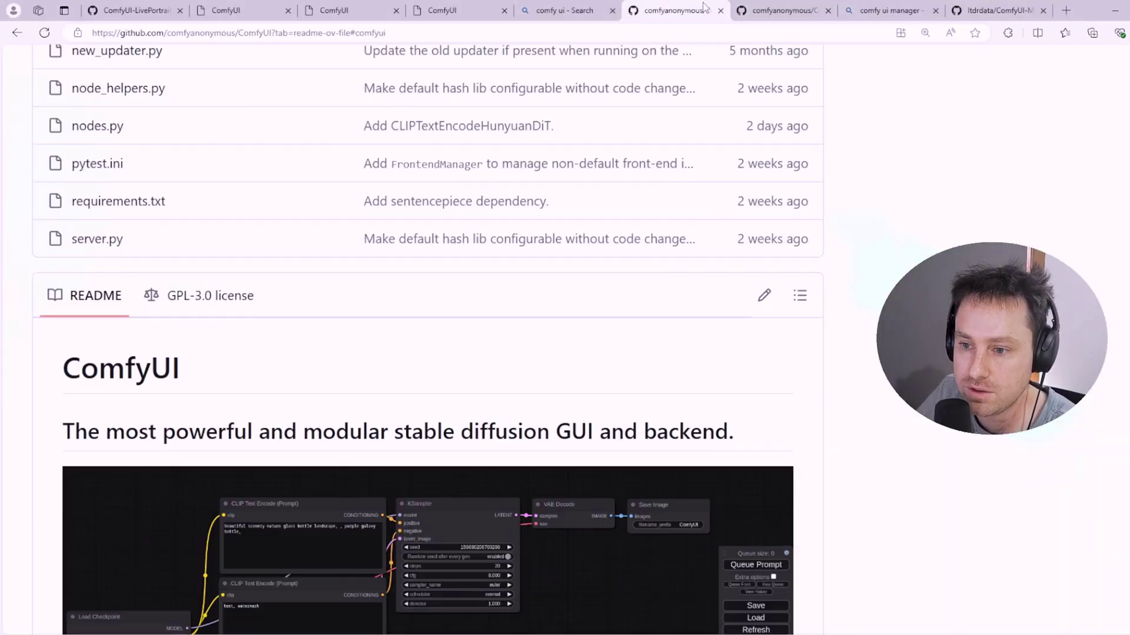
- Back in the ComfyUI tab, search the Custom Nodes Manager for 'liveportrait'
left_click(777, 10)
left_click(259, 9)
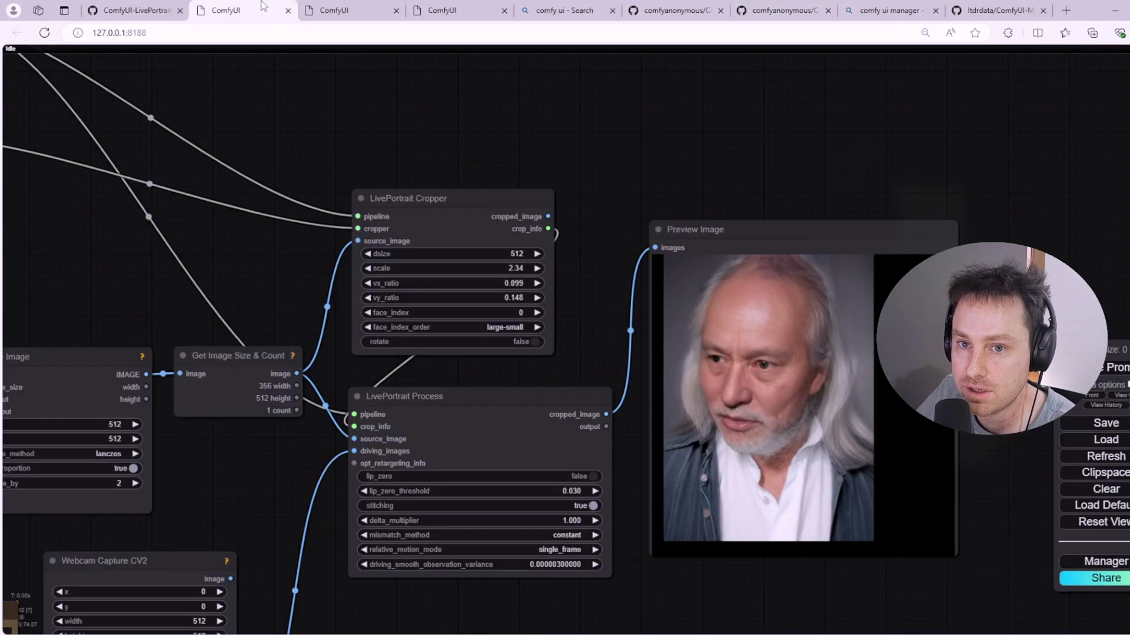
left_click(1103, 563)
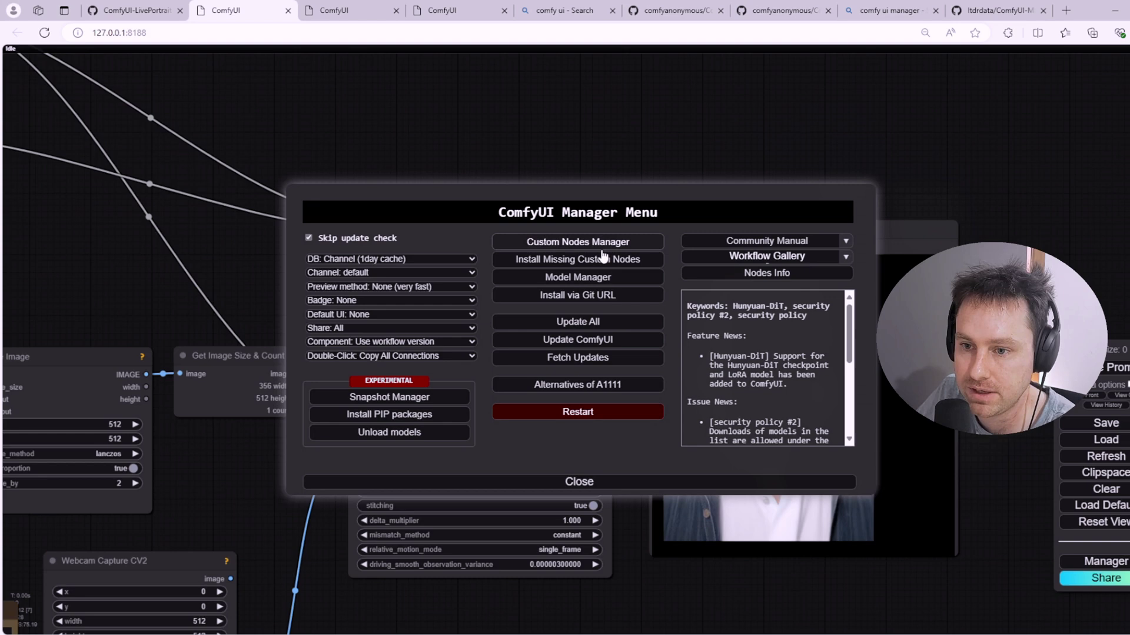
left_click(584, 242)
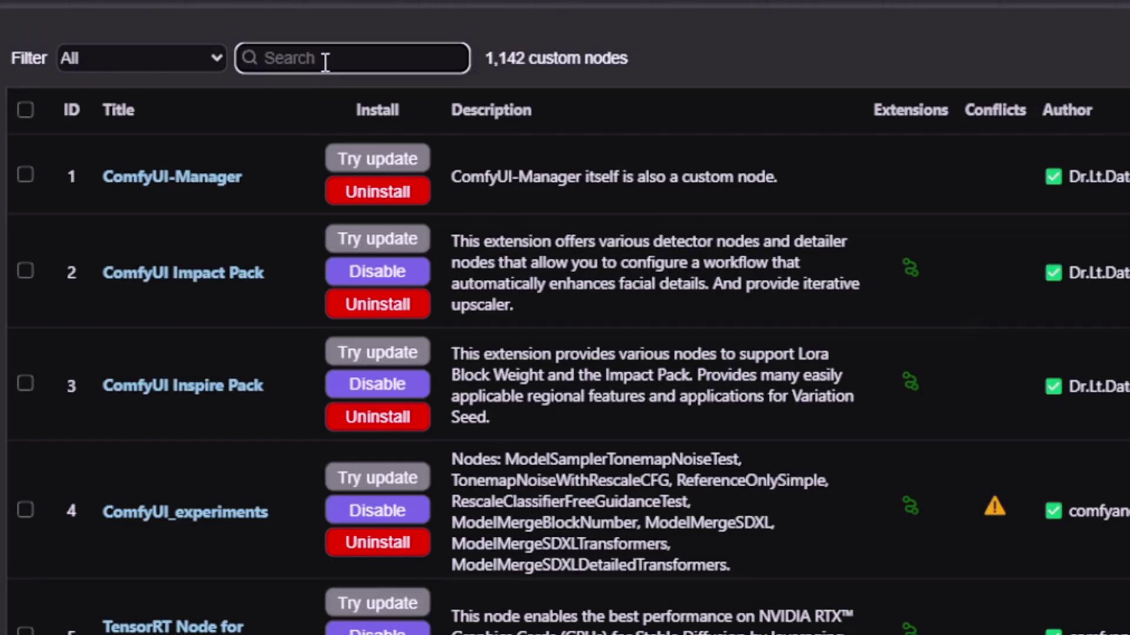
type("liveportrait")
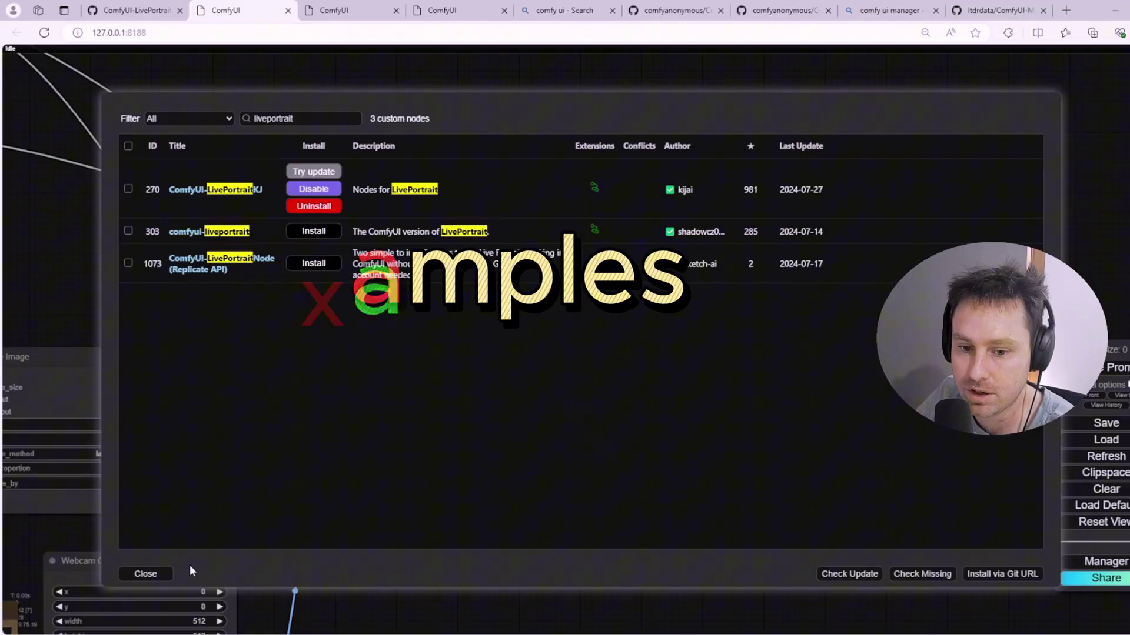
- Close the Custom Nodes Manager and Manager Menu to reveal the man.jpeg Load Image workflow
left_click(169, 569)
scroll(180, 280, "up", 3)
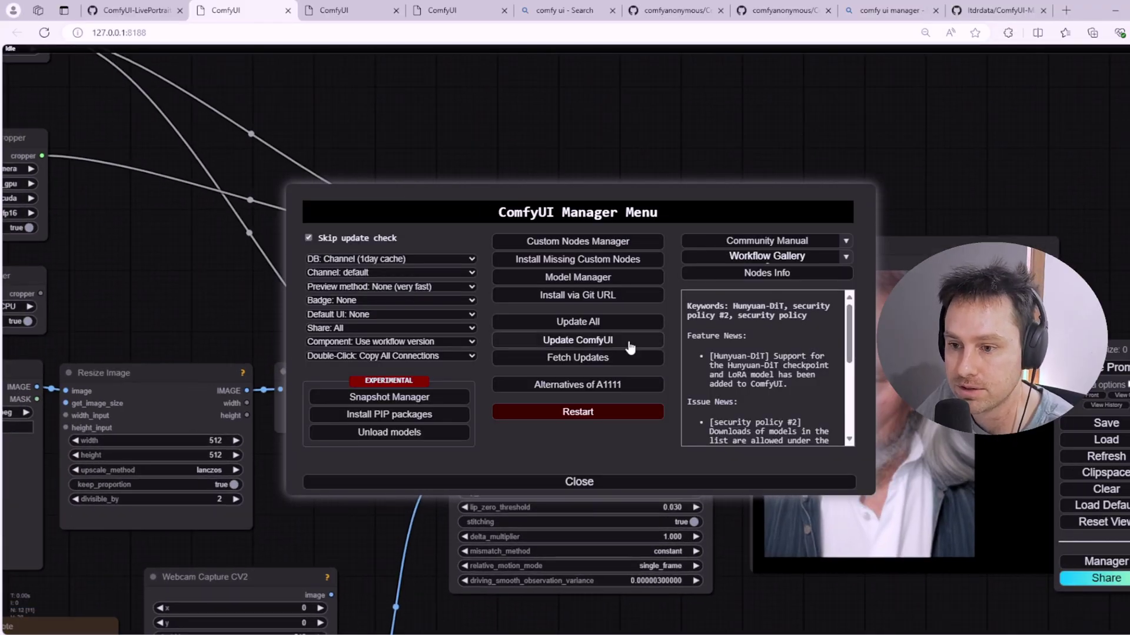
left_click(580, 480)
left_click(146, 7)
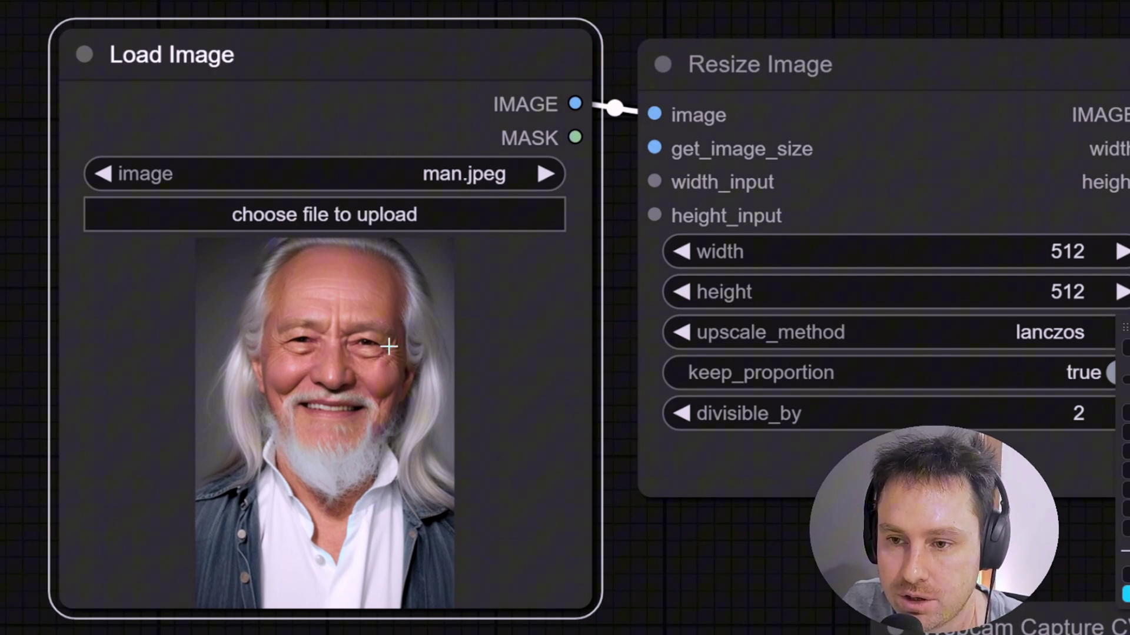
scroll(389, 346, "down", 2)
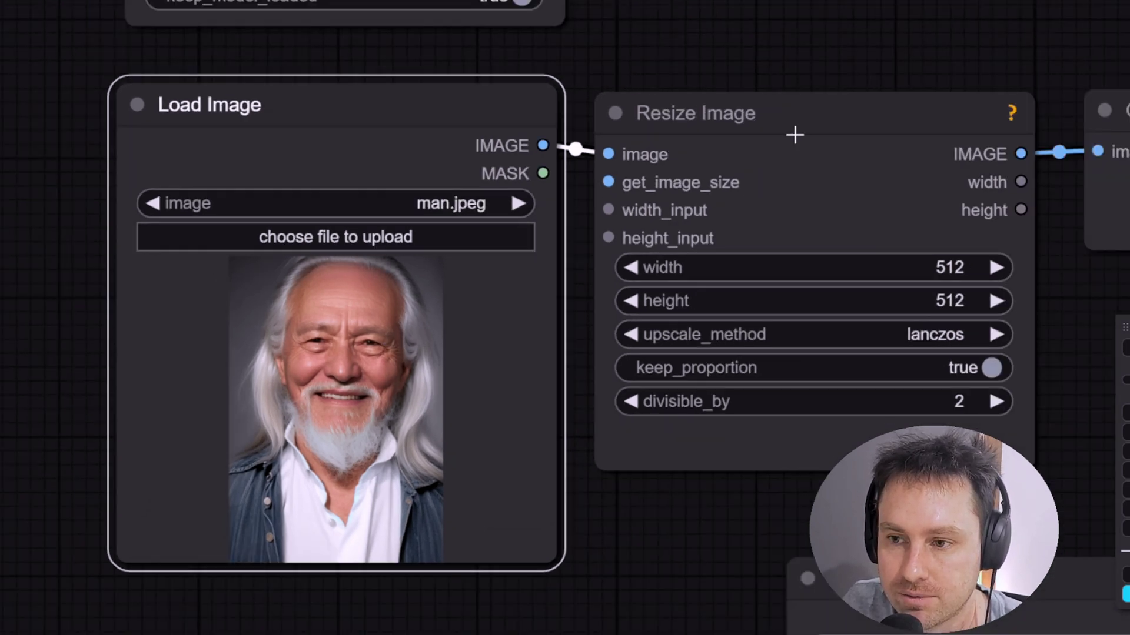
scroll(883, 176, "down", 2)
left_click_drag(1044, 289, 691, 341)
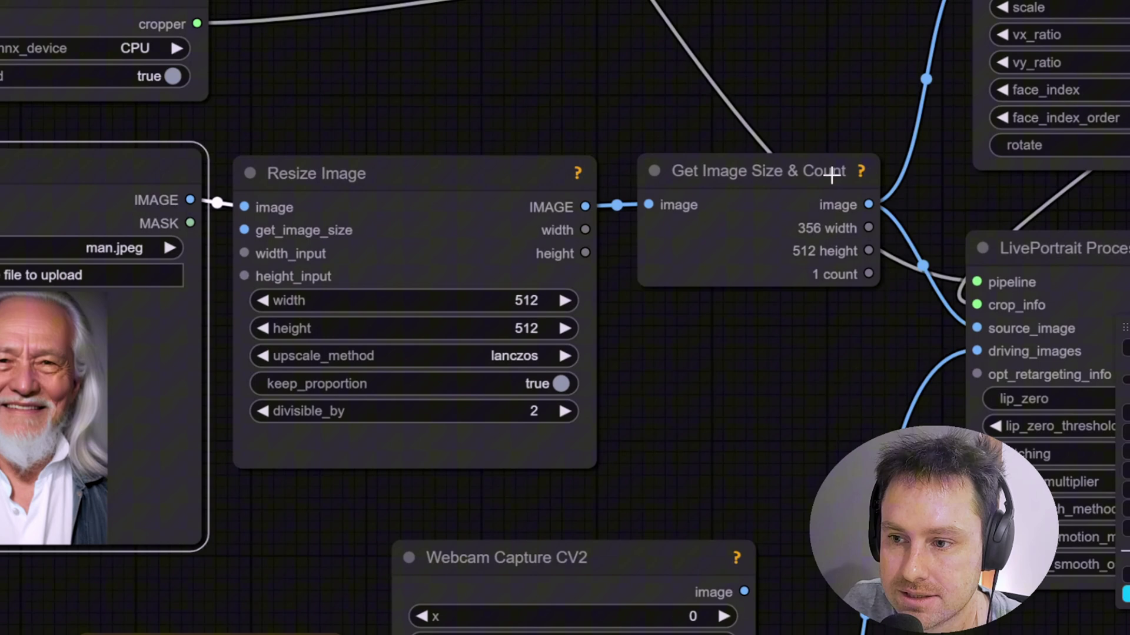
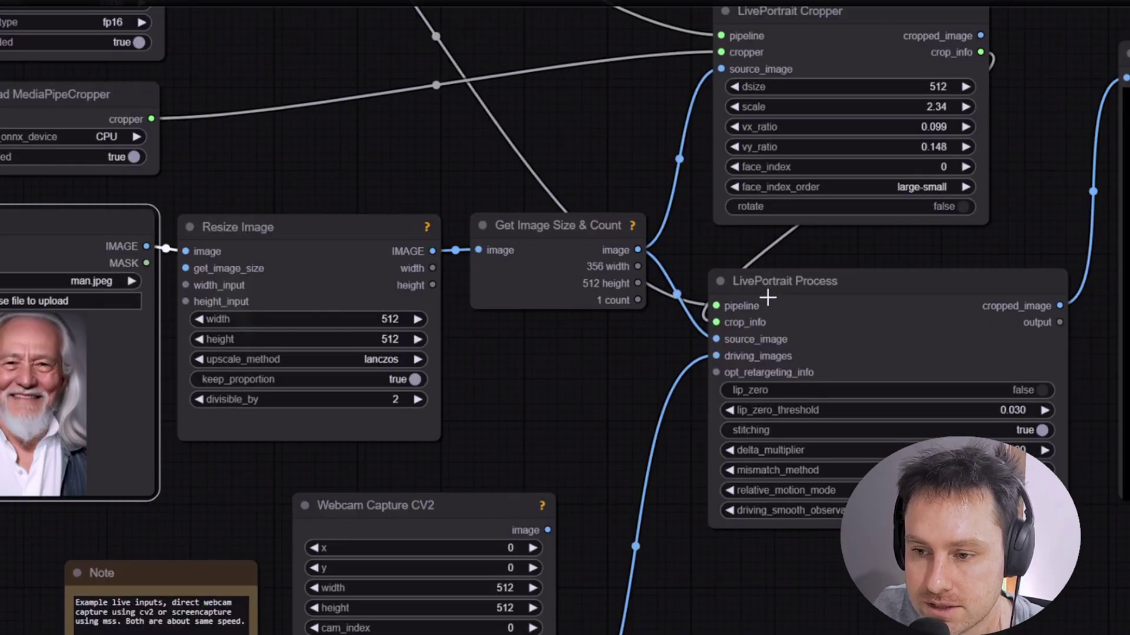
- Bring the LivePortrait cropper loaders into view and check the MediaPipe landmark runner's device options
scroll(597, 370, "down", 2)
left_click_drag(596, 369, 419, 216)
scroll(419, 216, "up", 4)
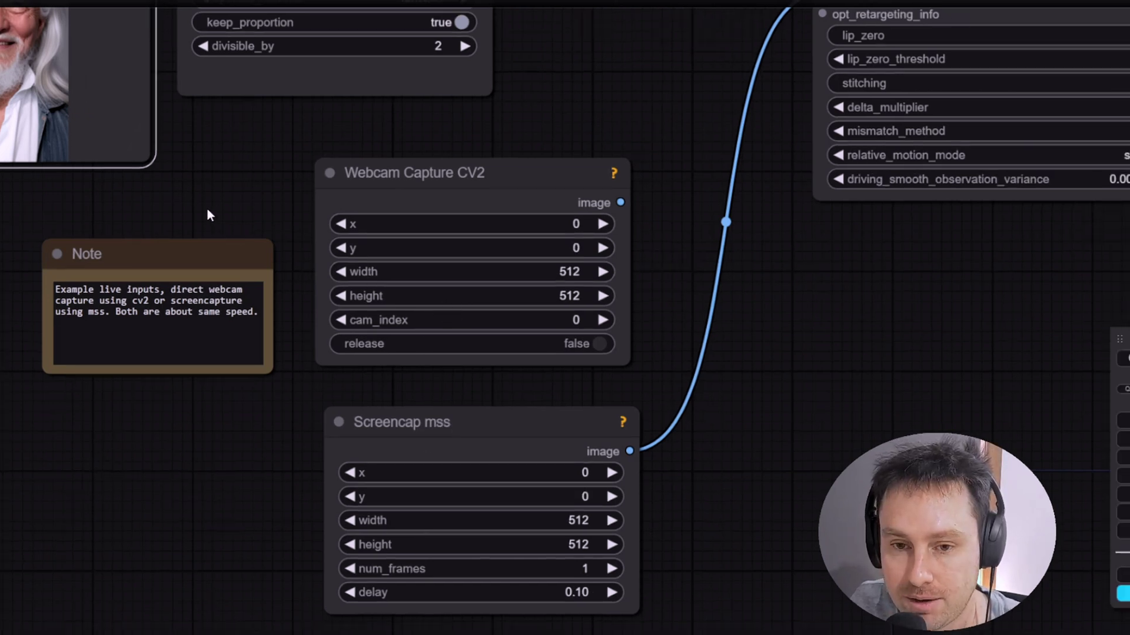
scroll(425, 276, "down", 2)
scroll(313, 207, "down", 2)
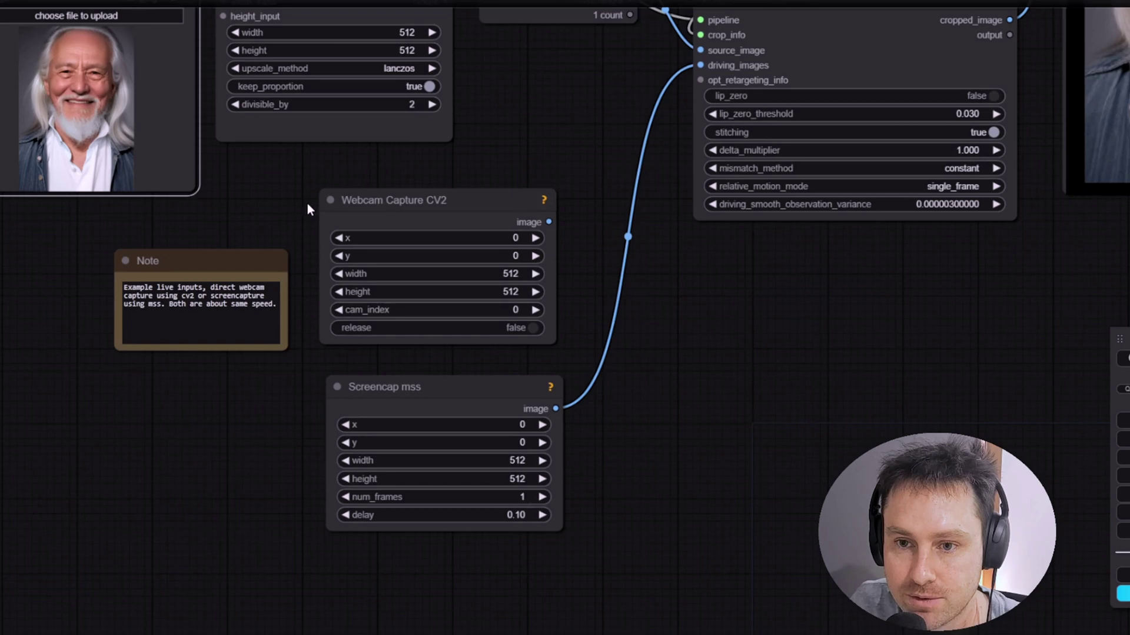
left_click_drag(313, 206, 676, 558)
scroll(450, 299, "up", 4)
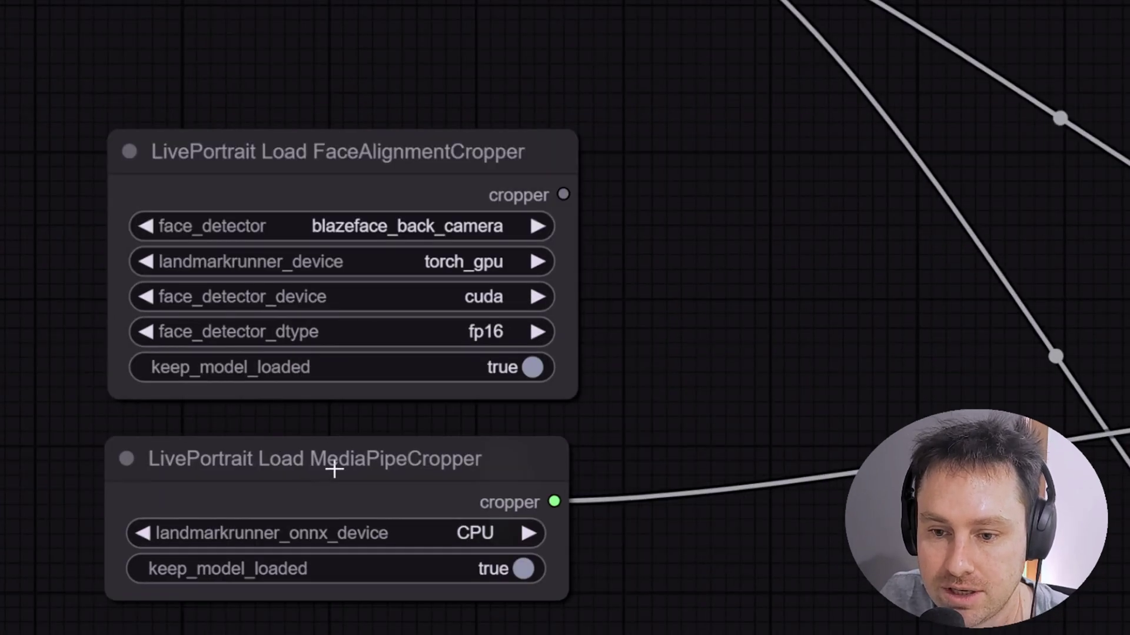
left_click(285, 480)
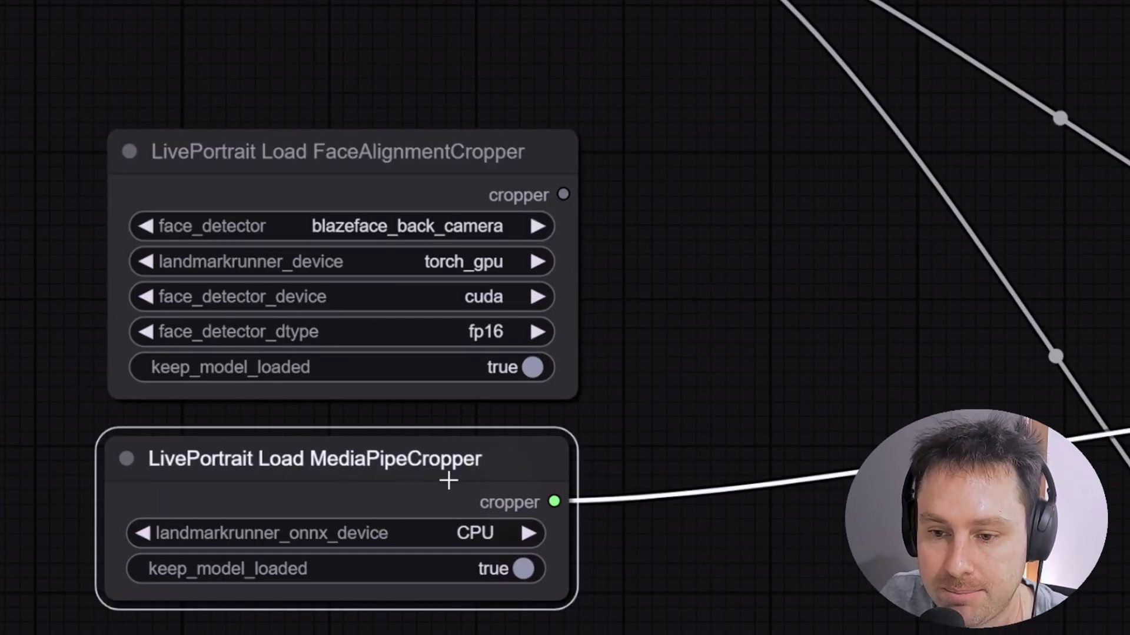
left_click(491, 534)
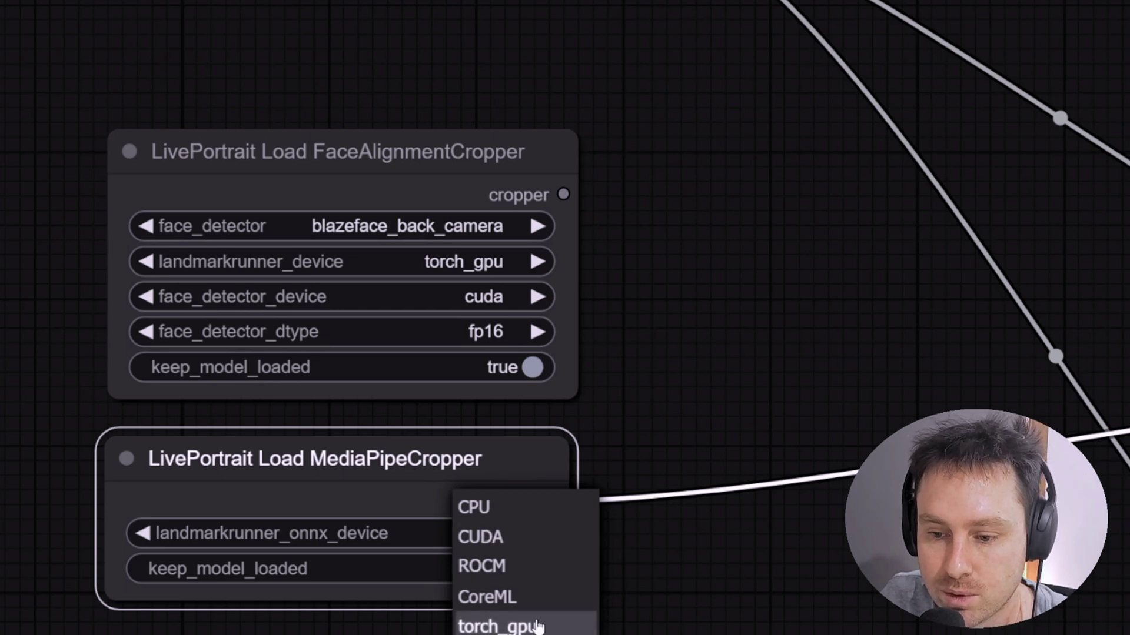
- Remove the LivePortrait Load FaceAlignmentCropper node from the graph
left_click(663, 436)
left_click_drag(337, 153, 329, 162)
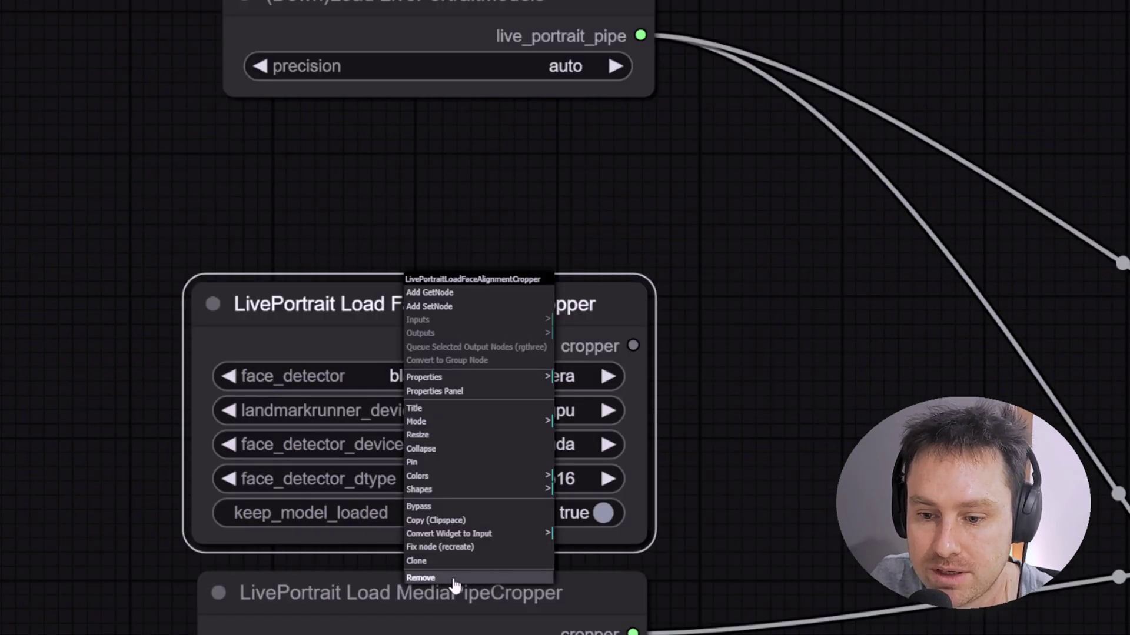
left_click(424, 575)
- Search the node list for 'live' and add LivePortrait Load FaceAlignmentCropper
double_click(408, 227)
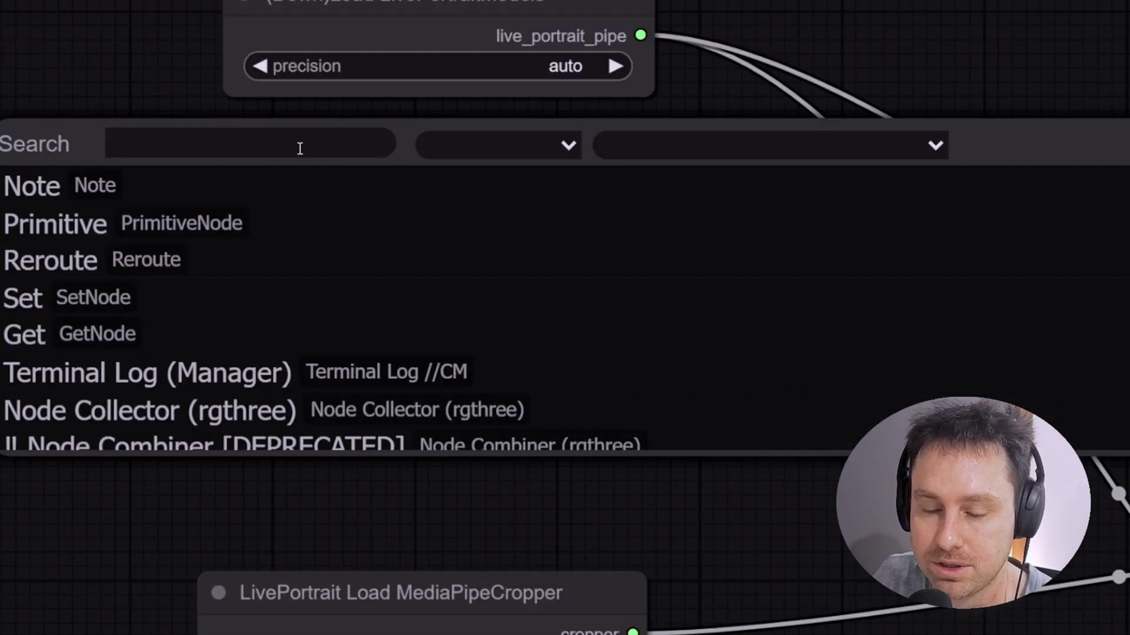
type("liveportrait")
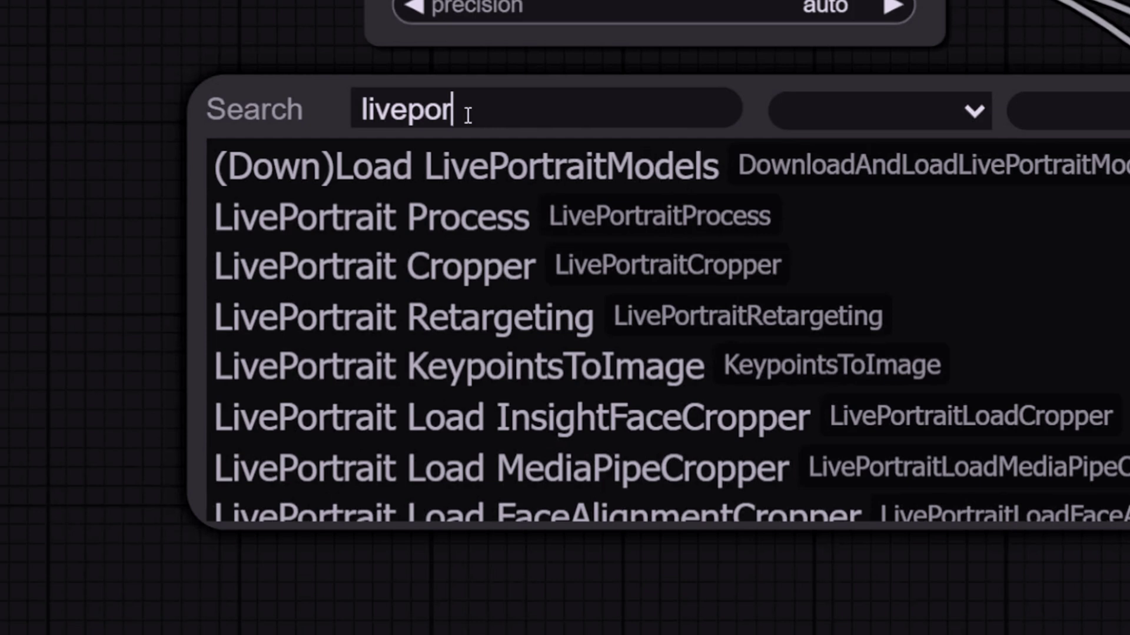
scroll(492, 282, "down", 2)
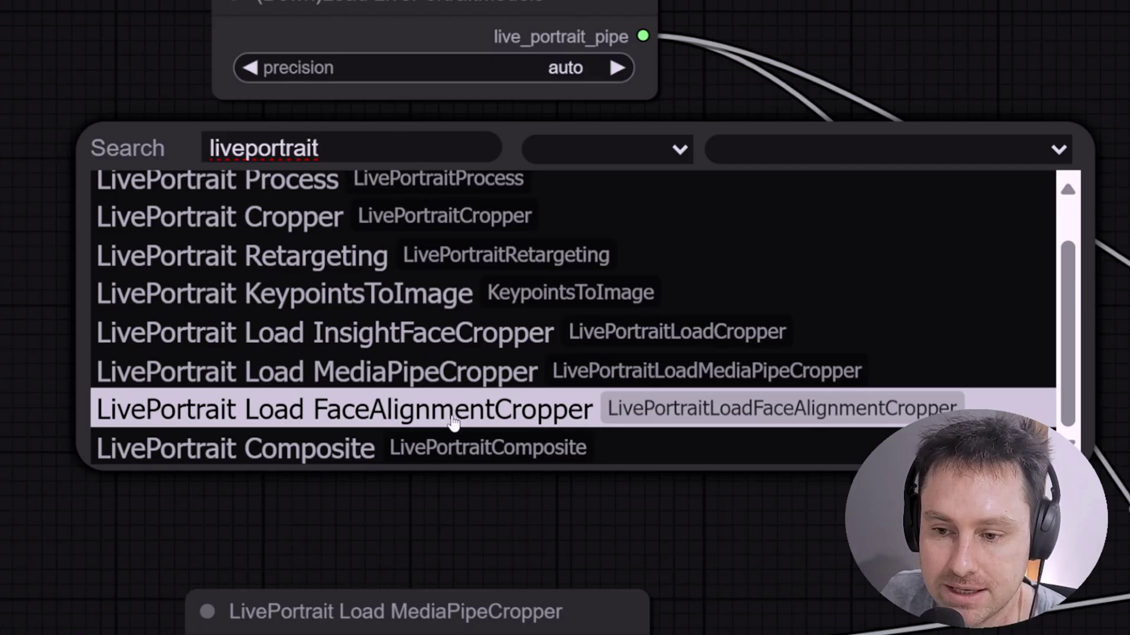
left_click(453, 423)
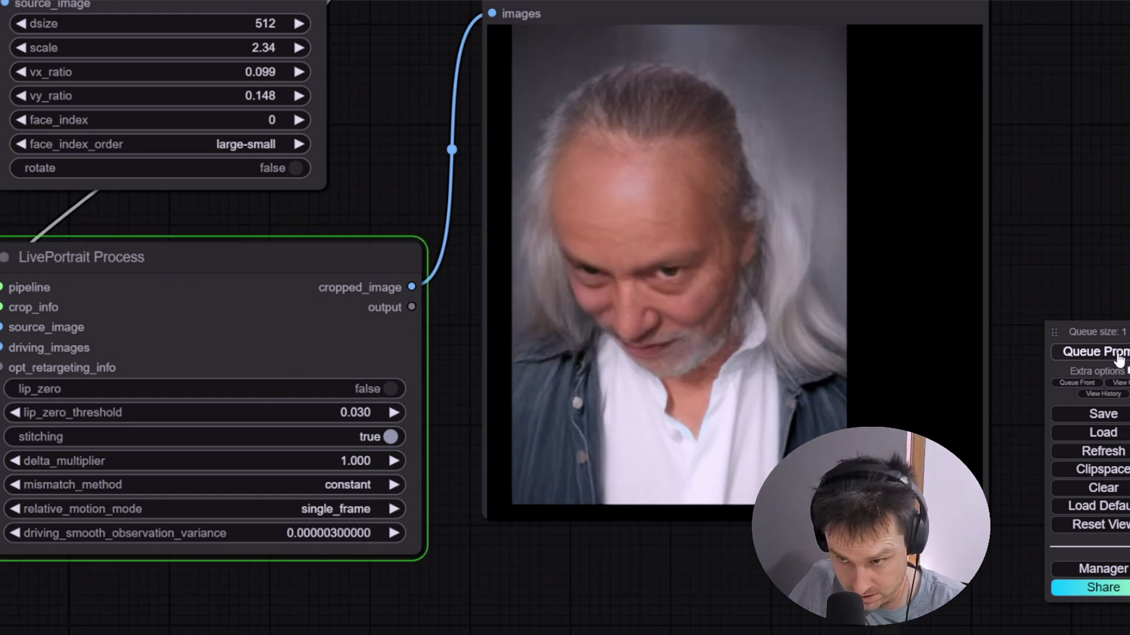
- Queue the live webcam workflow twice so the old man's portrait animates
left_click(1119, 353)
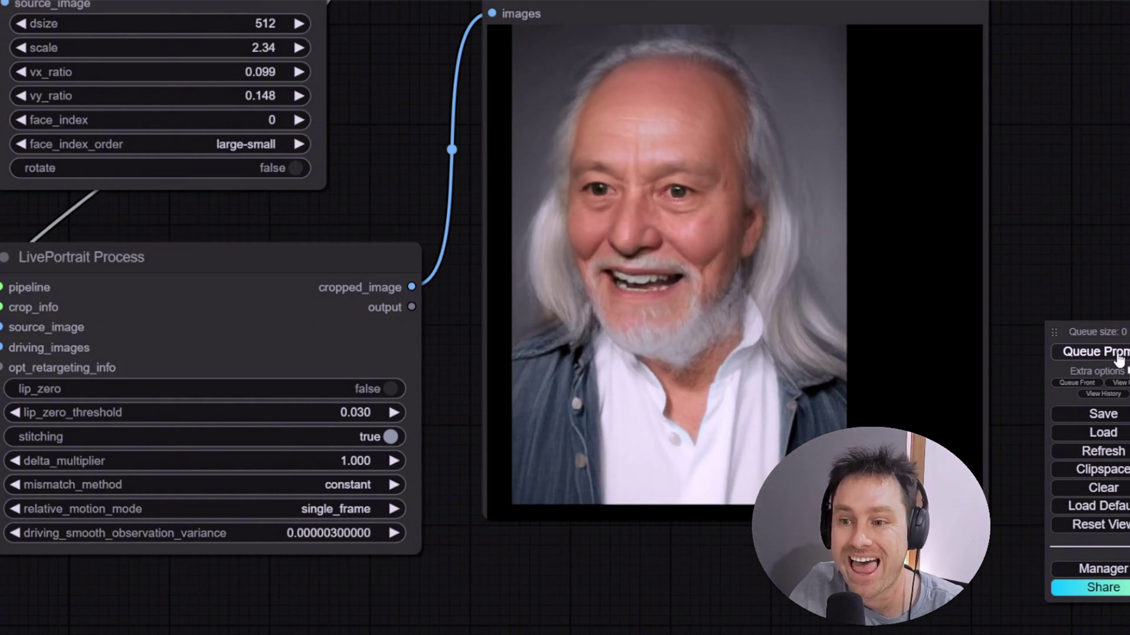
left_click(1119, 353)
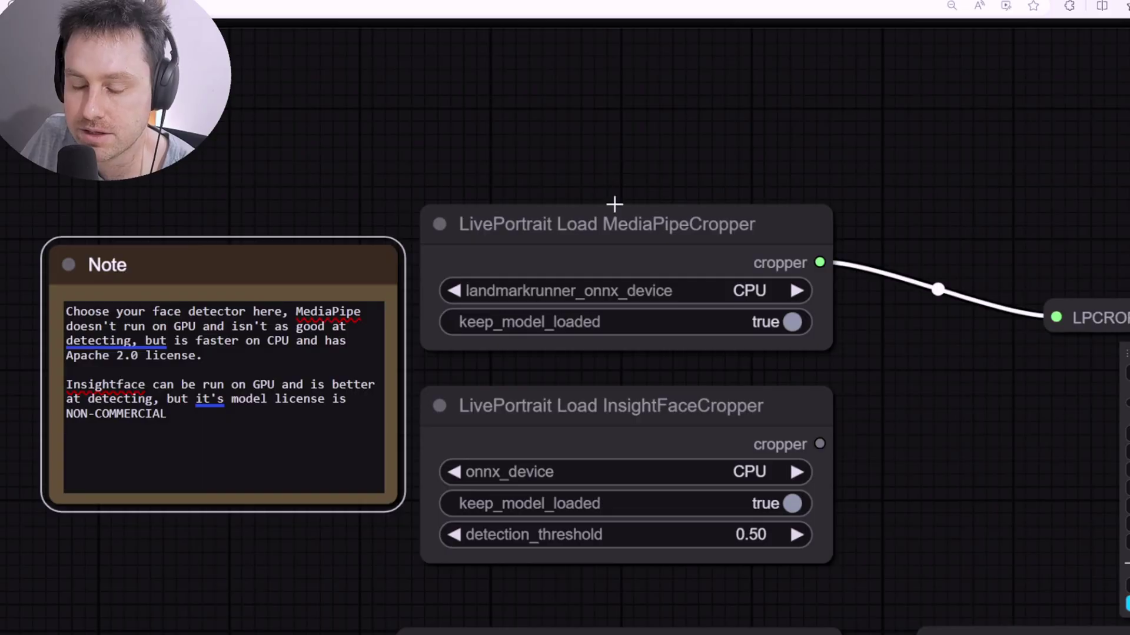
- Pan up to the Note and the MediaPipe and InsightFace cropper loader nodes
scroll(576, 175, "down", 15)
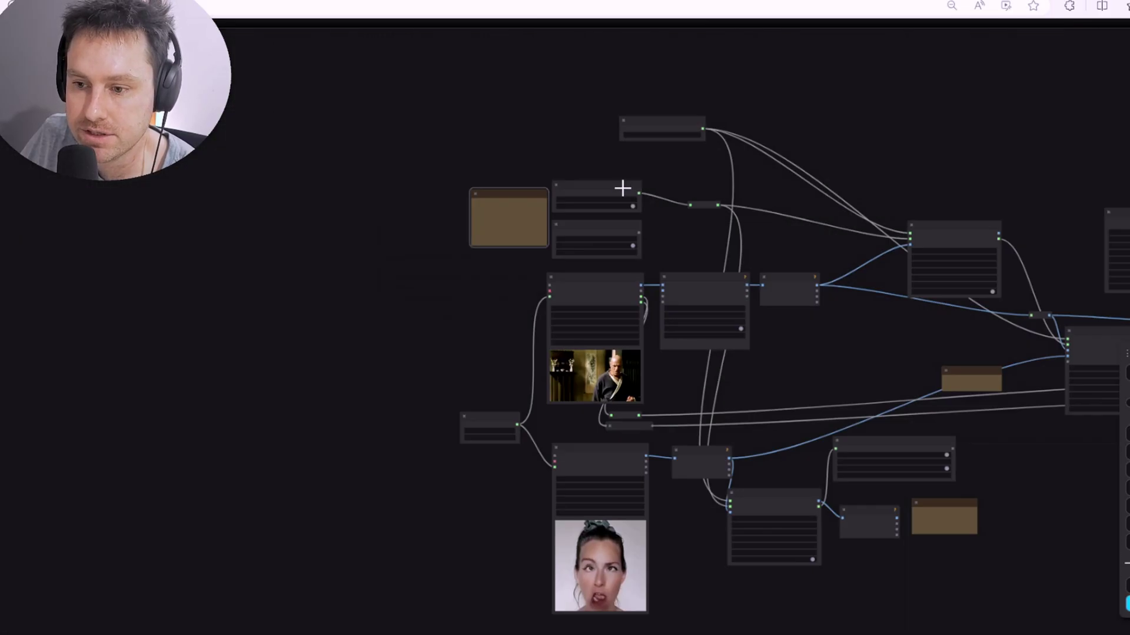
scroll(658, 447, "up", 12)
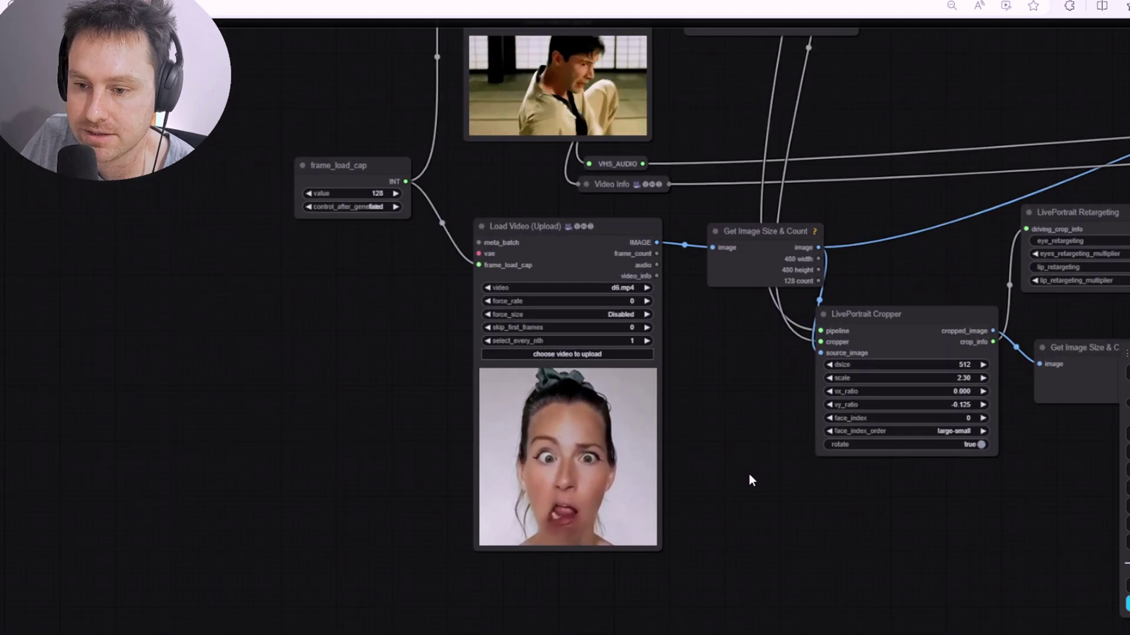
scroll(714, 428, "up", 5)
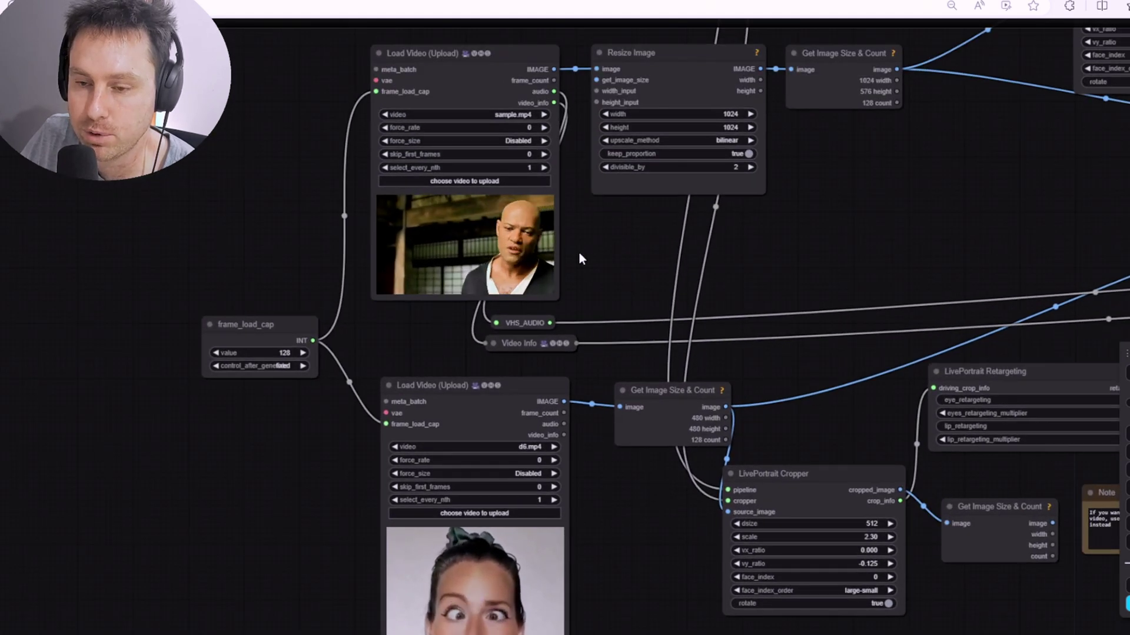
left_click_drag(626, 247, 542, 485)
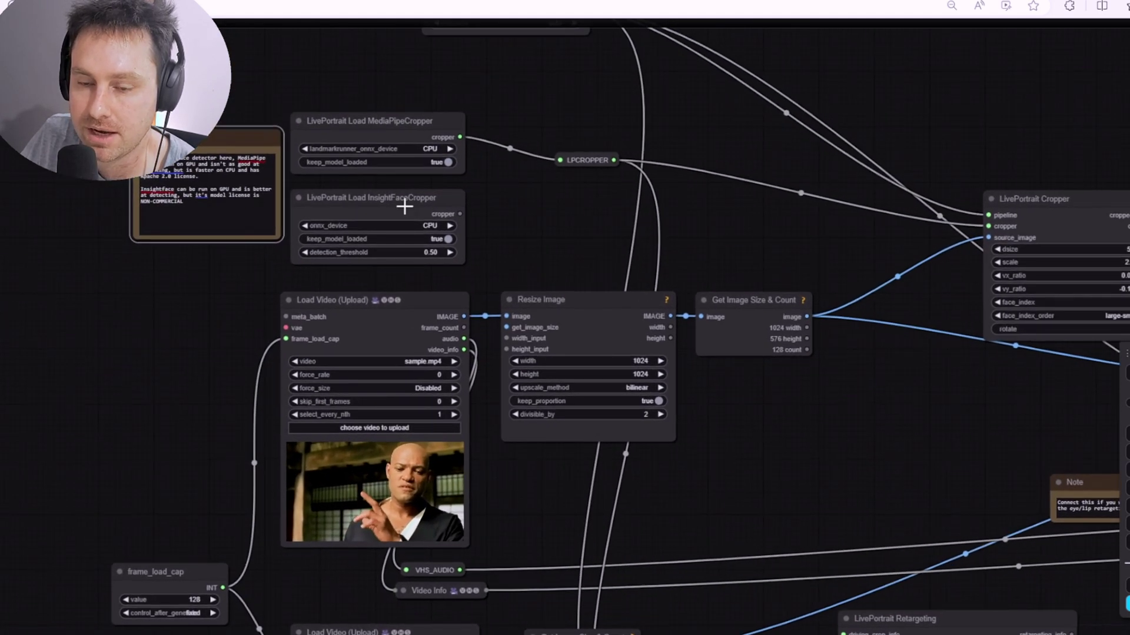
left_click_drag(292, 81, 333, 66)
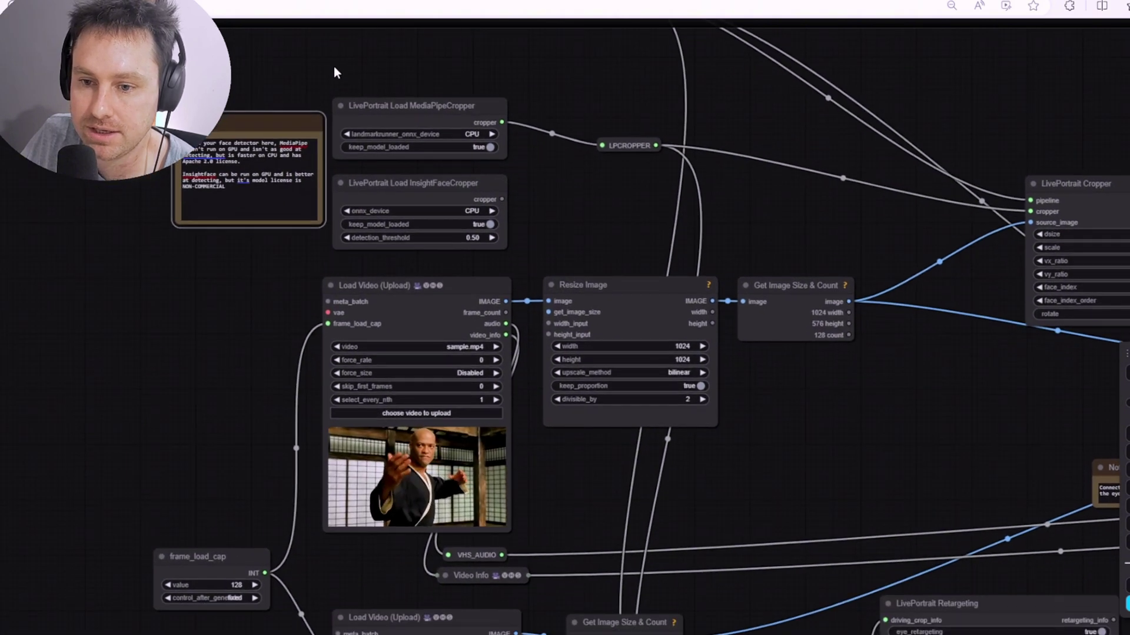
scroll(219, 397, "up", 4)
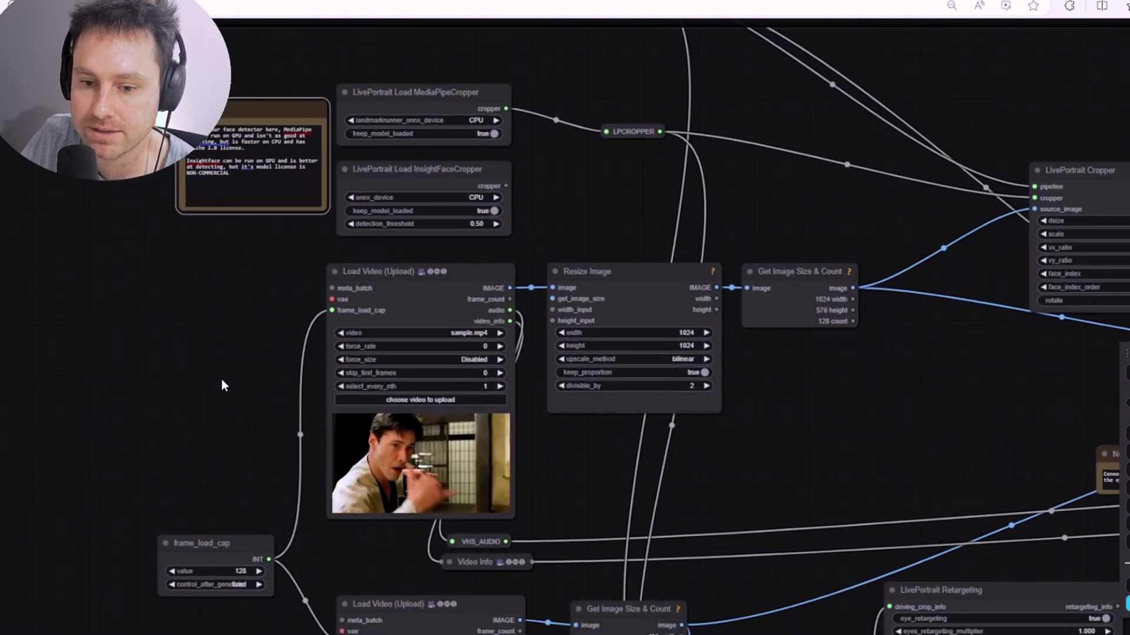
scroll(199, 388, "up", 2)
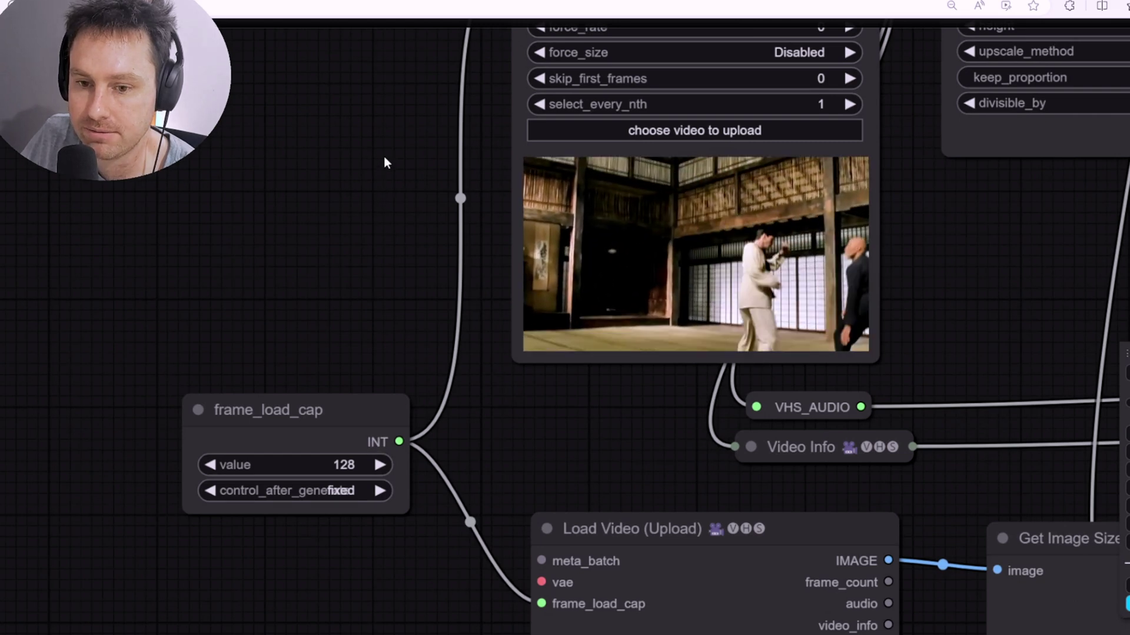
left_click_drag(383, 162, 324, 204)
scroll(327, 210, "up", 10)
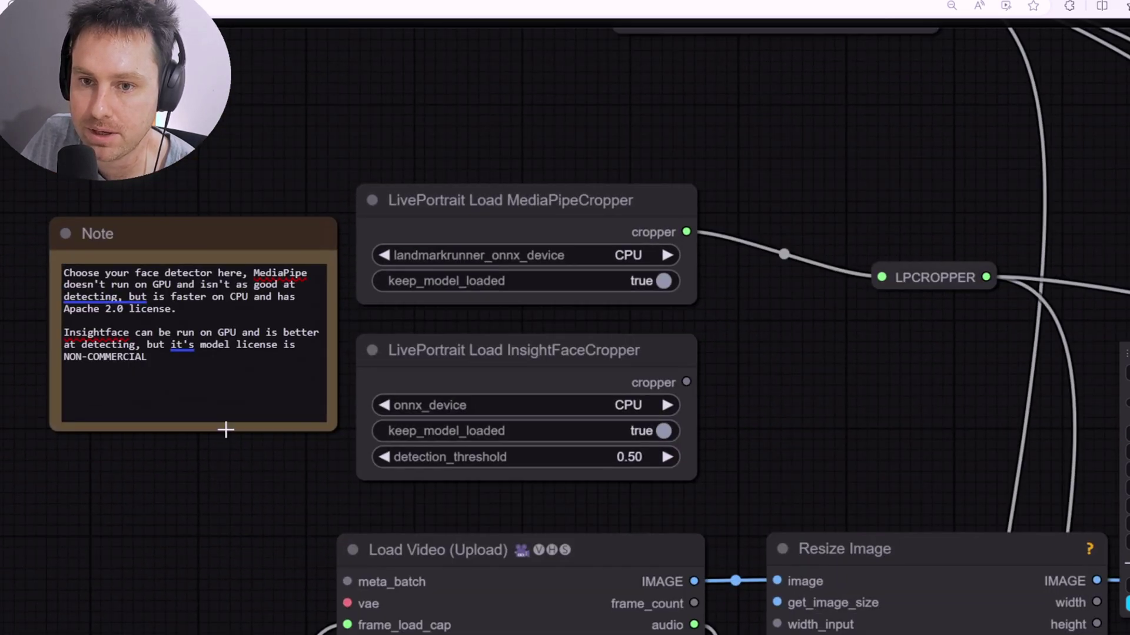
scroll(216, 465, "up", 5)
scroll(376, 298, "up", 2)
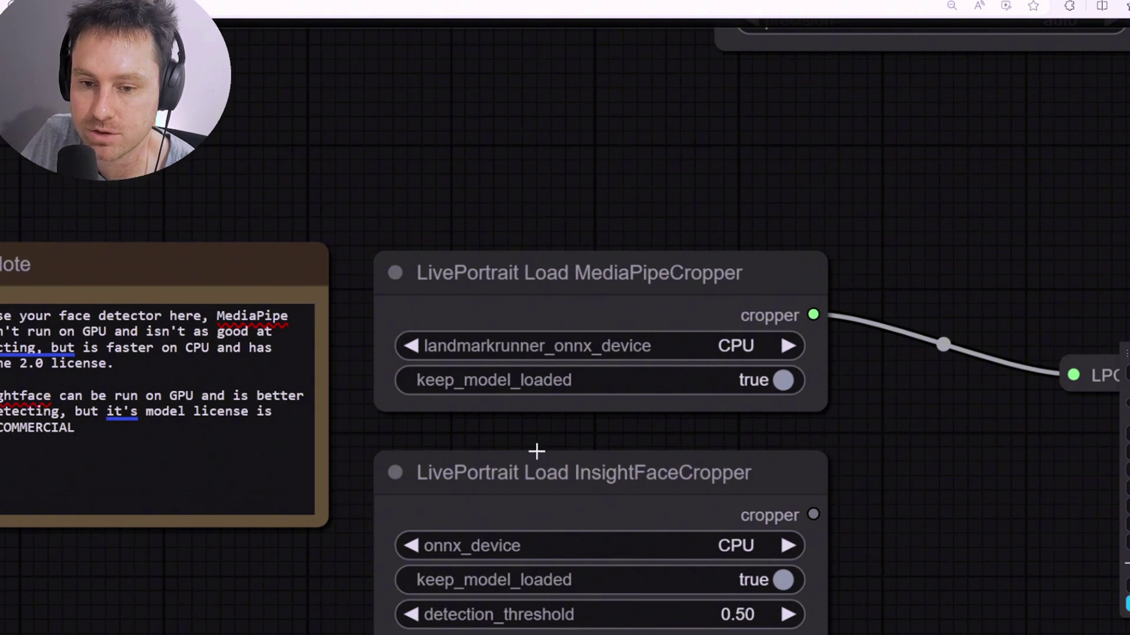
scroll(537, 451, "down", 2)
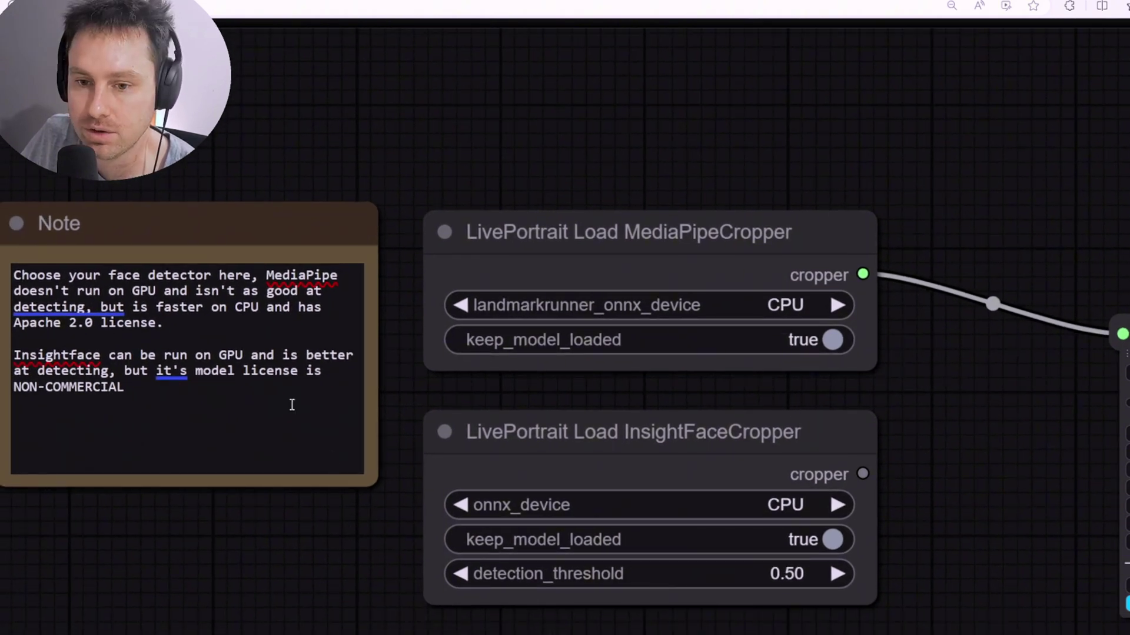
left_click(122, 392)
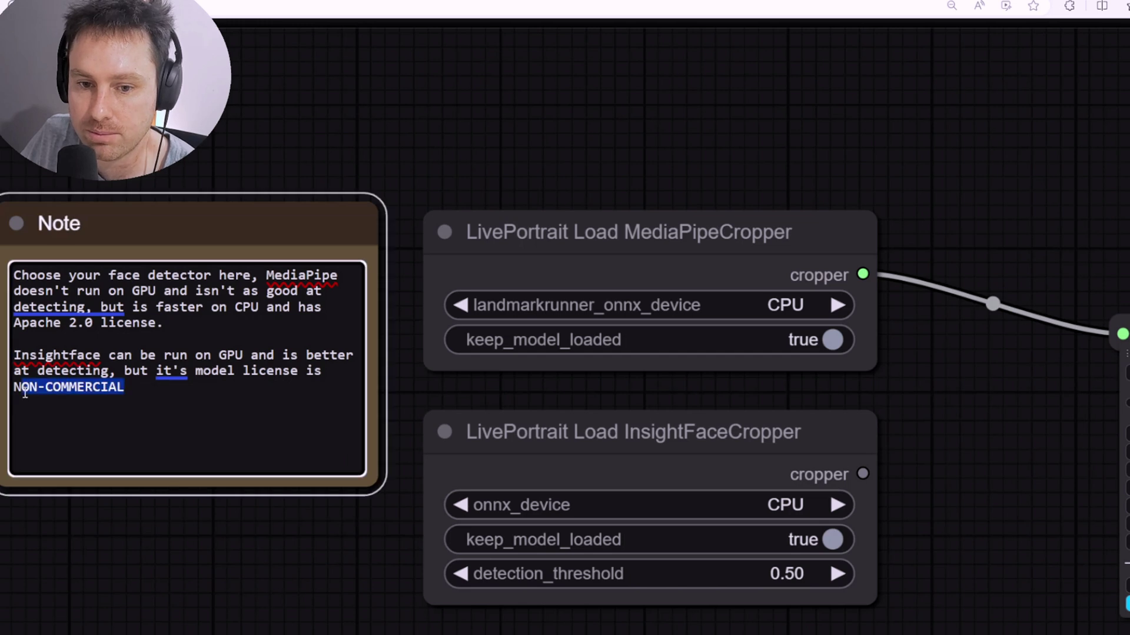
scroll(100, 406, "down", 1)
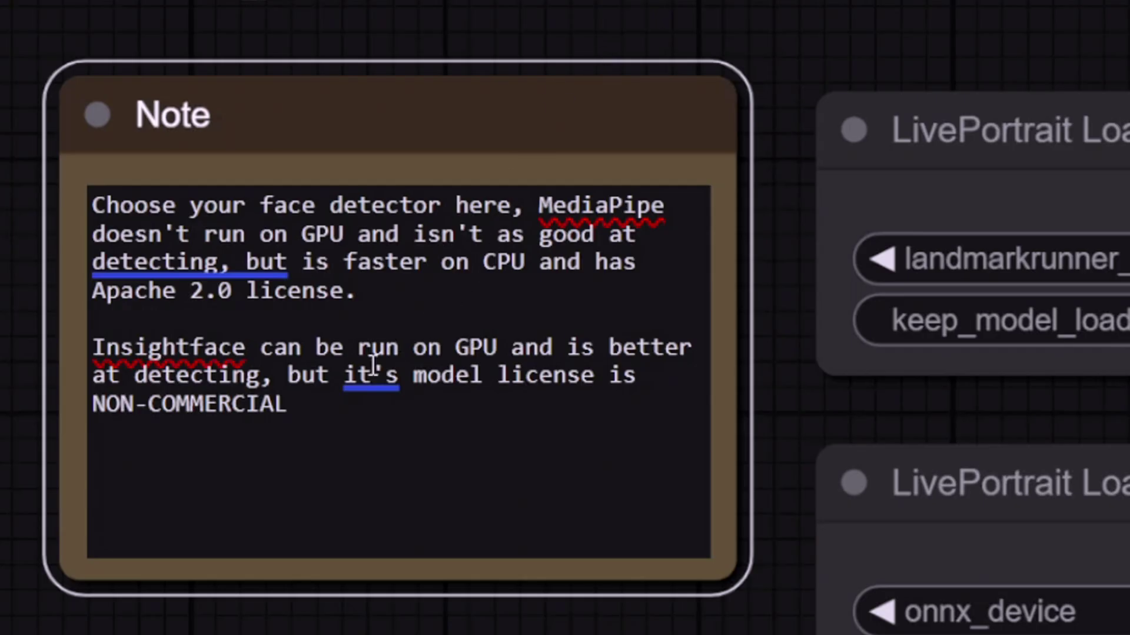
left_click_drag(323, 404, 139, 389)
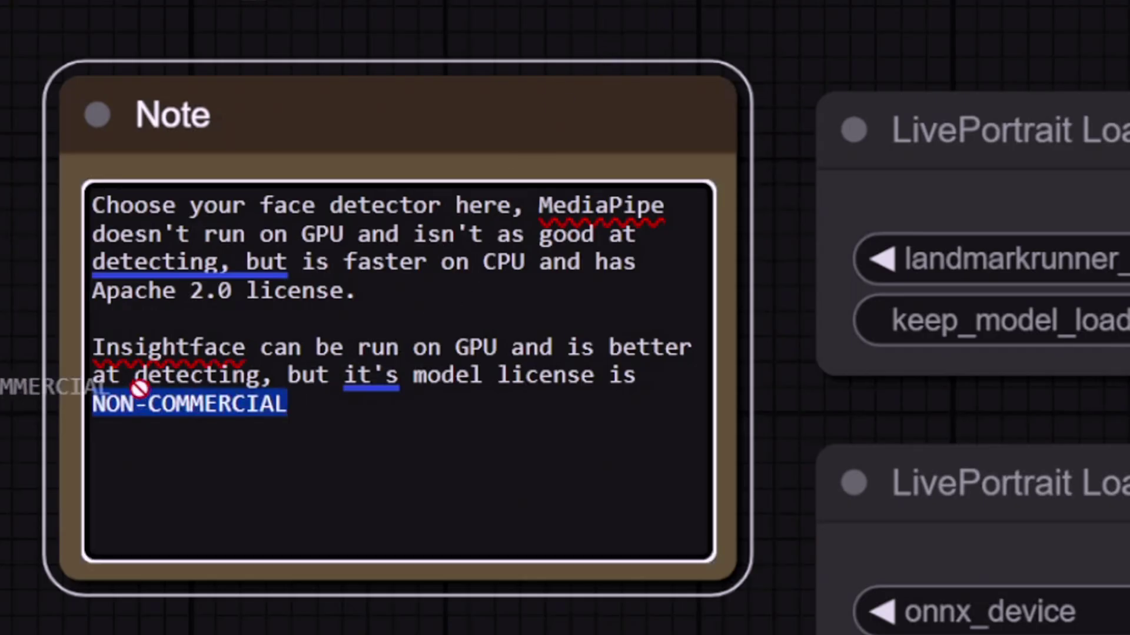
left_click_drag(331, 428, 103, 348)
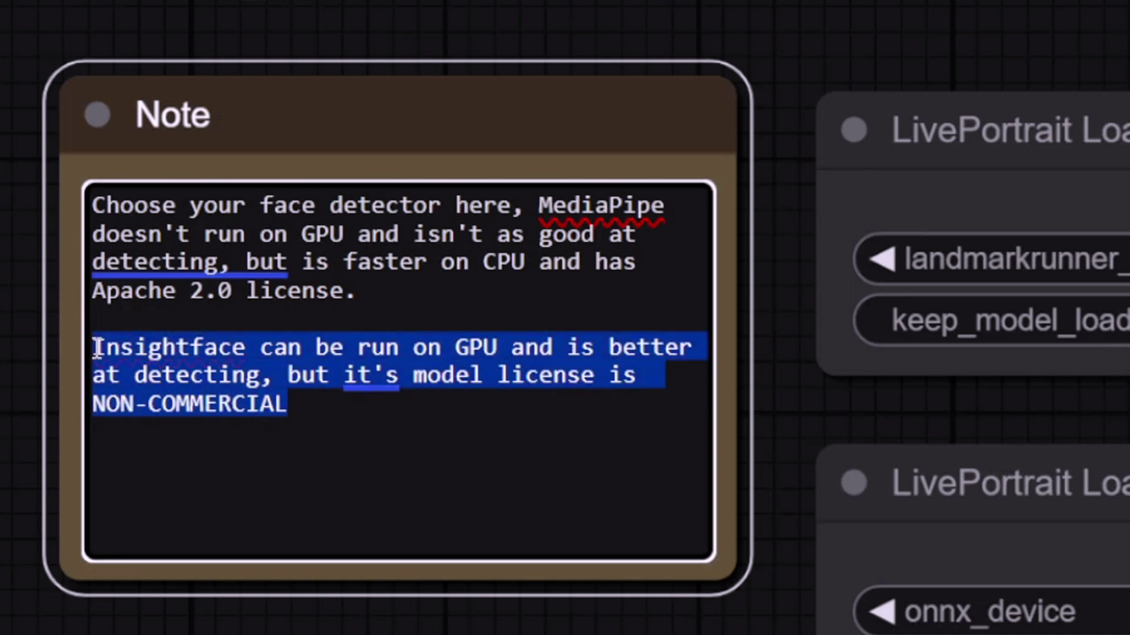
left_click(305, 435)
left_click_drag(378, 287, 95, 288)
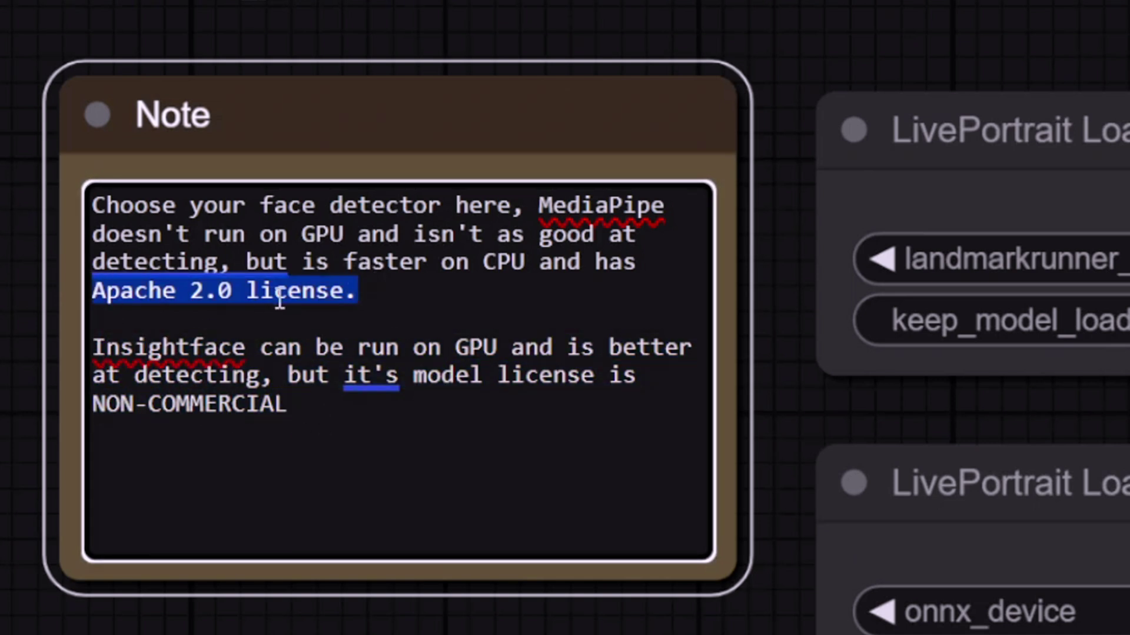
left_click(416, 283)
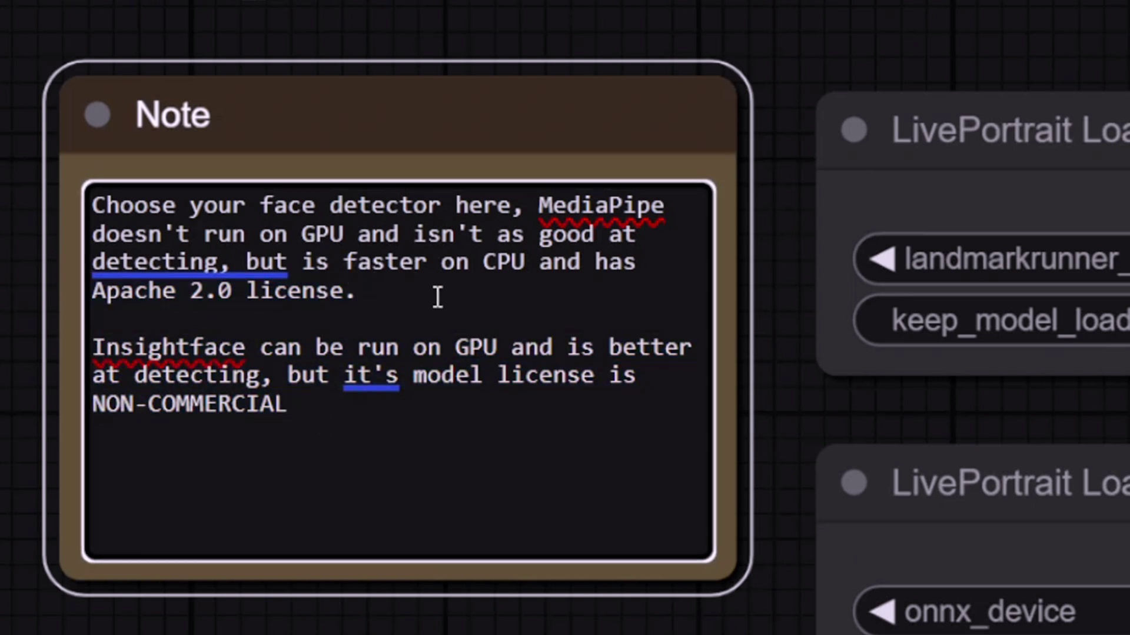
left_click_drag(388, 296, 93, 292)
left_click(472, 312)
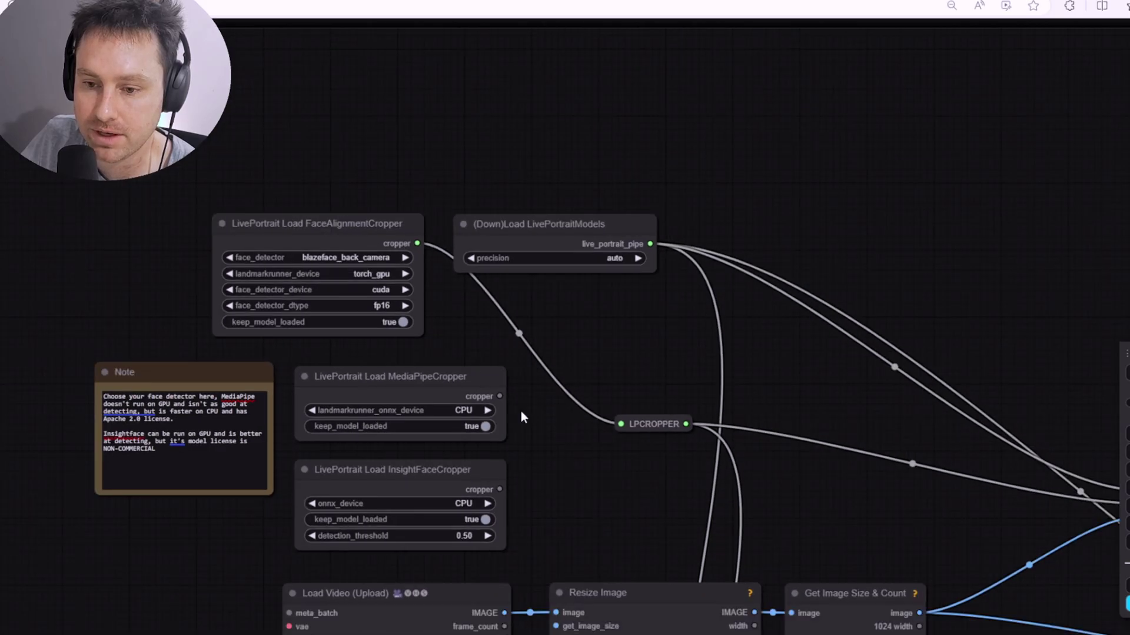
- Scroll the canvas to the Video Combine node showing the video-driven animated portrait
scroll(520, 415, "down", 10)
scroll(668, 312, "up", 2)
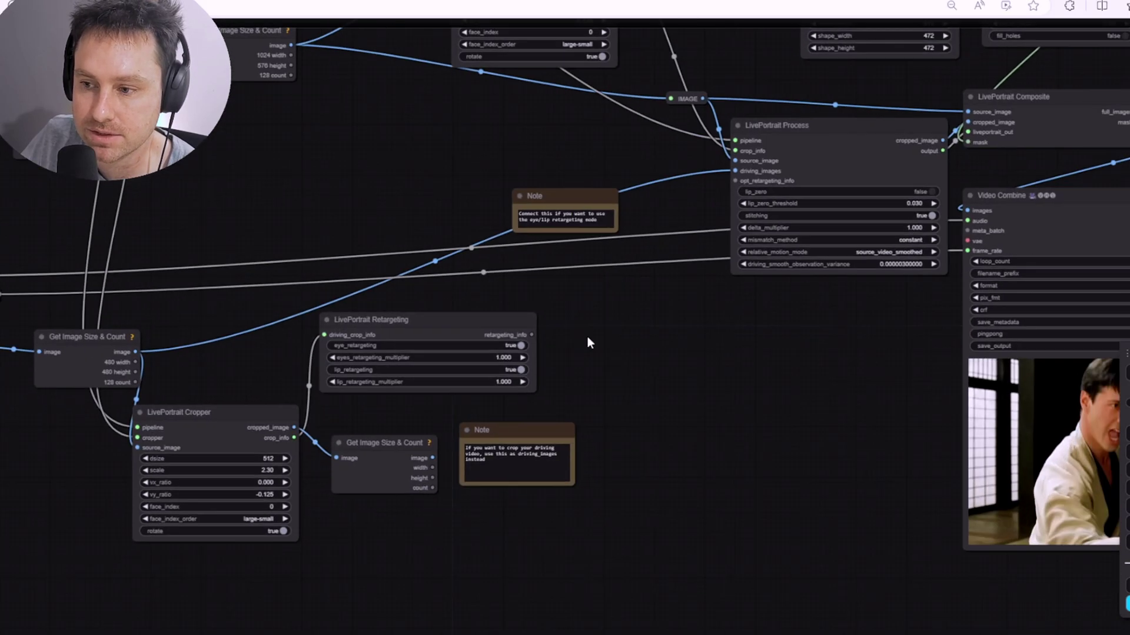
scroll(517, 353, "up", 5)
scroll(1059, 317, "up", 5)
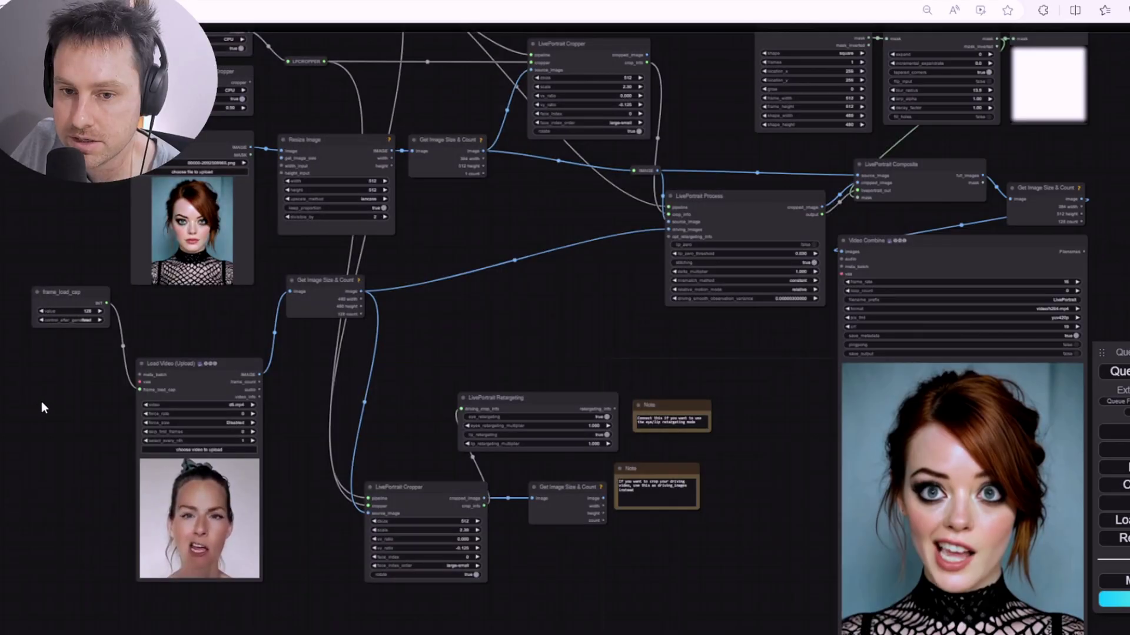
left_click_drag(46, 400, 35, 345)
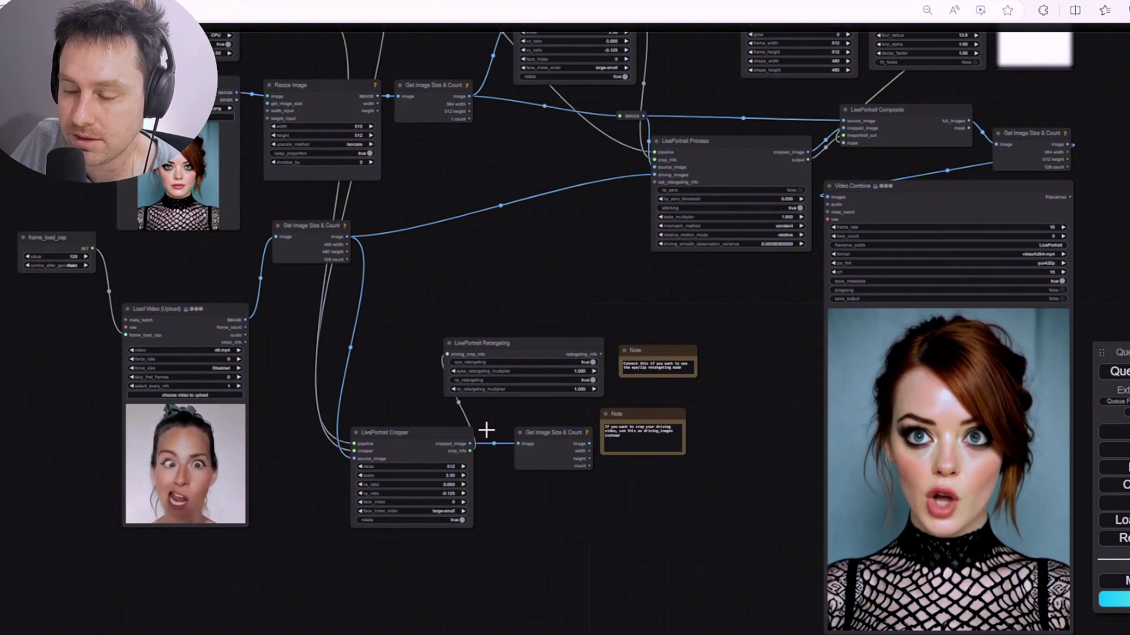
mouse_move(886, 433)
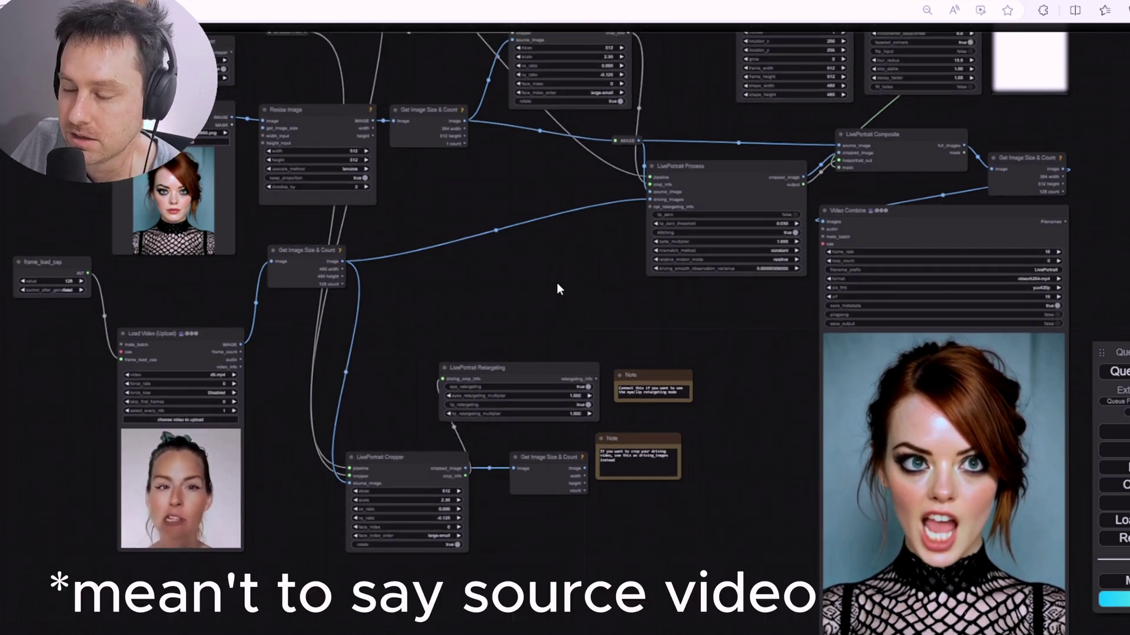
left_click_drag(558, 288, 683, 513)
scroll(313, 225, "up", 5)
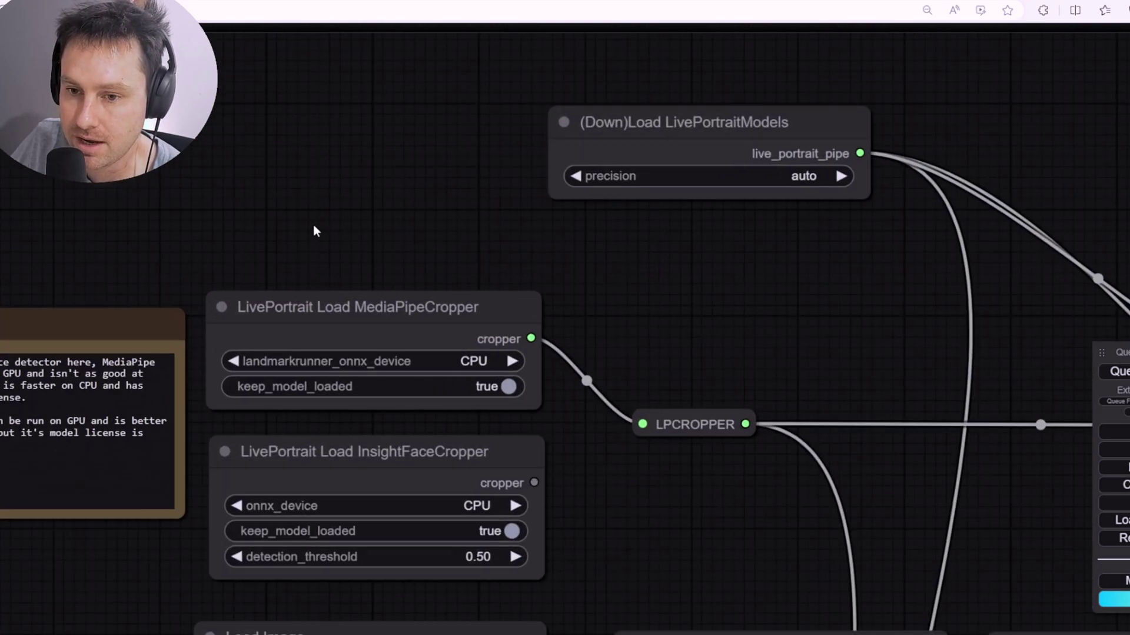
scroll(476, 257, "down", 5)
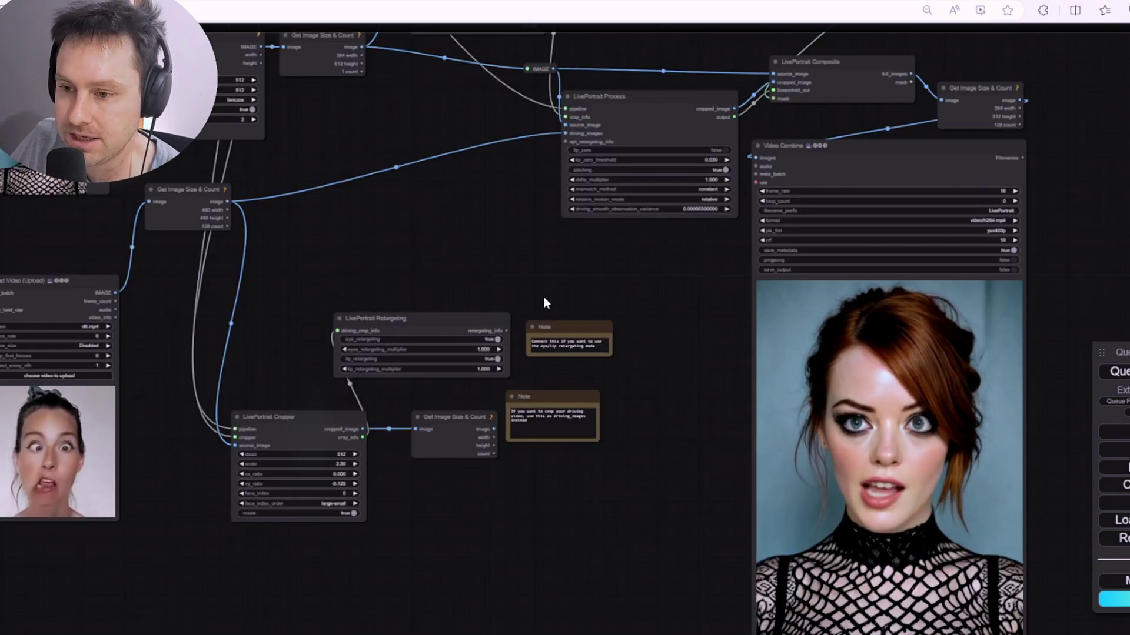
scroll(543, 296, "down", 2)
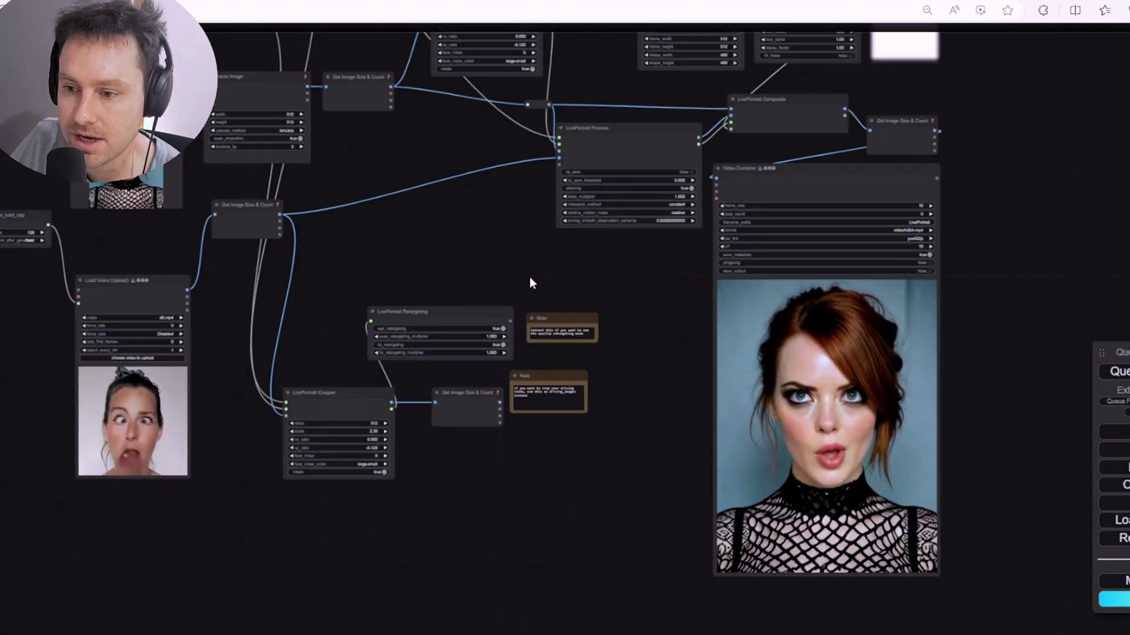